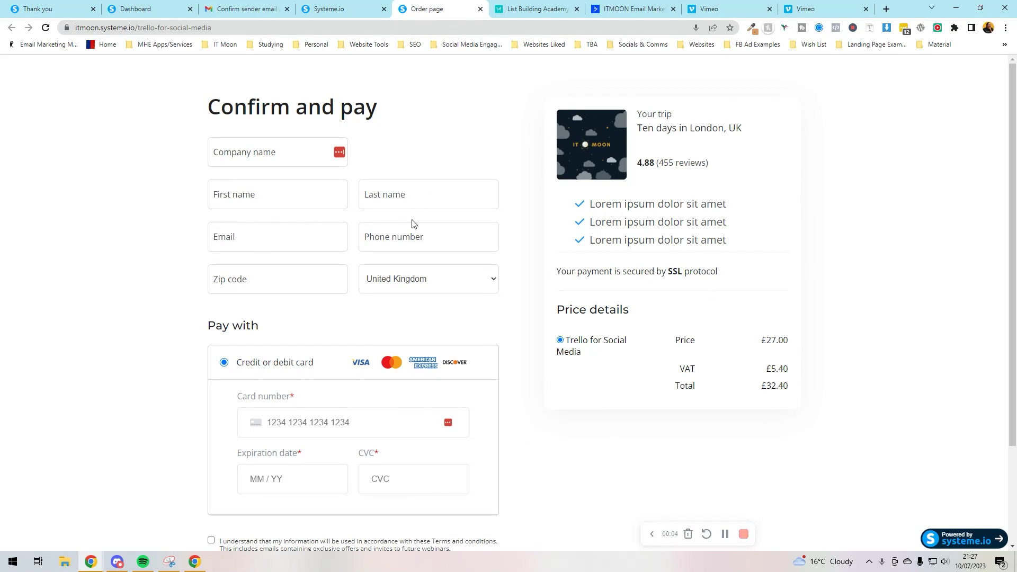
Switch to the Systeme.io tab with the Trello for Social Media funnel's steps
click(339, 9)
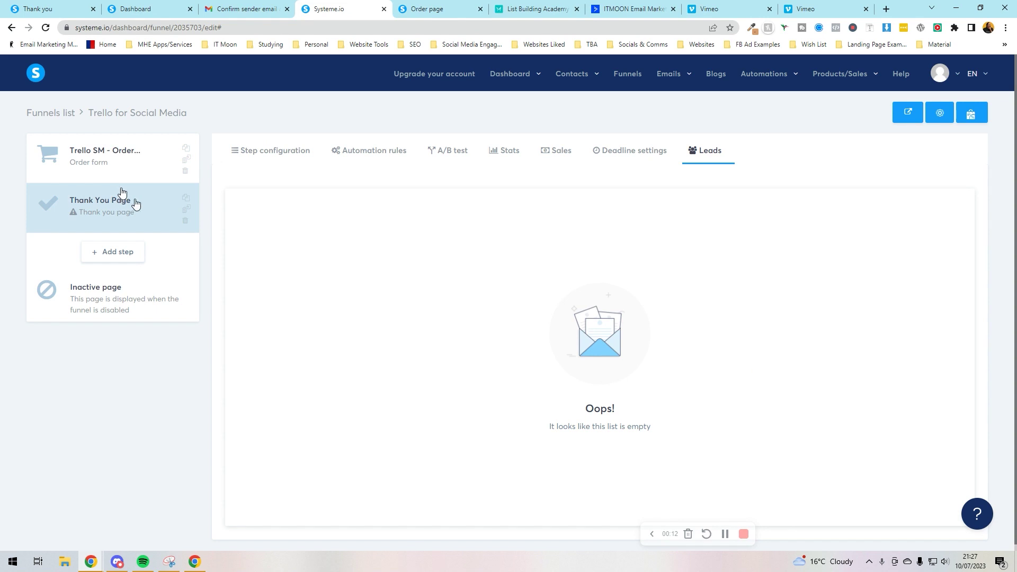
Choose the Thanks for purchase! template from the gallery for the Thank You Page step
click(99, 215)
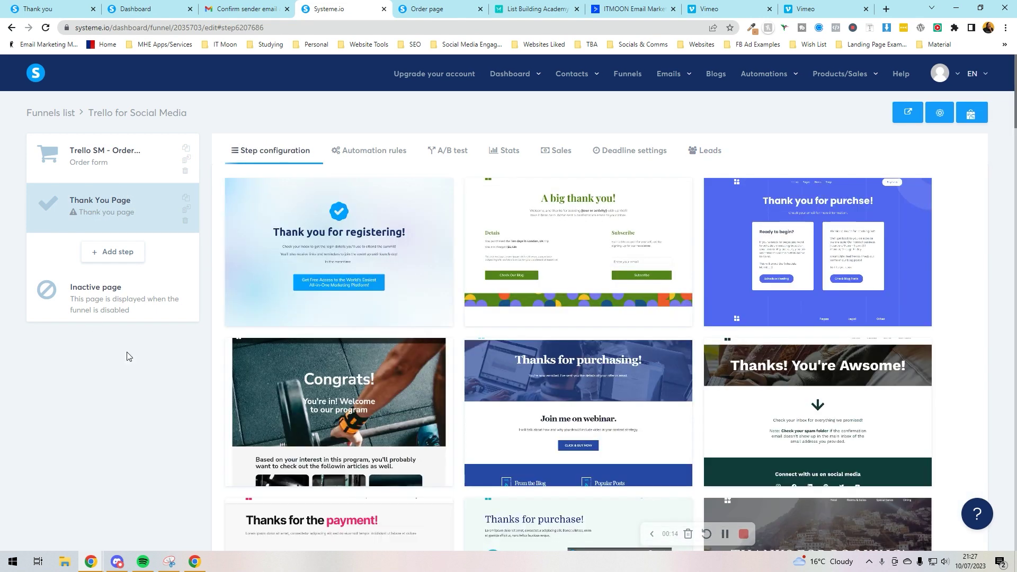
mouse_move(734, 241)
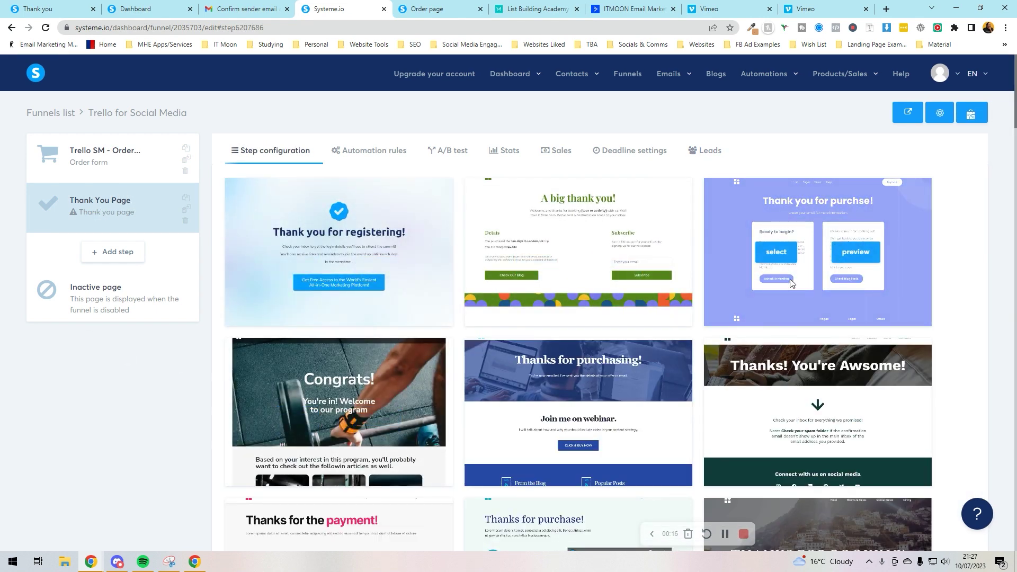
scroll(583, 249, down, 5)
scroll(530, 264, down, 2)
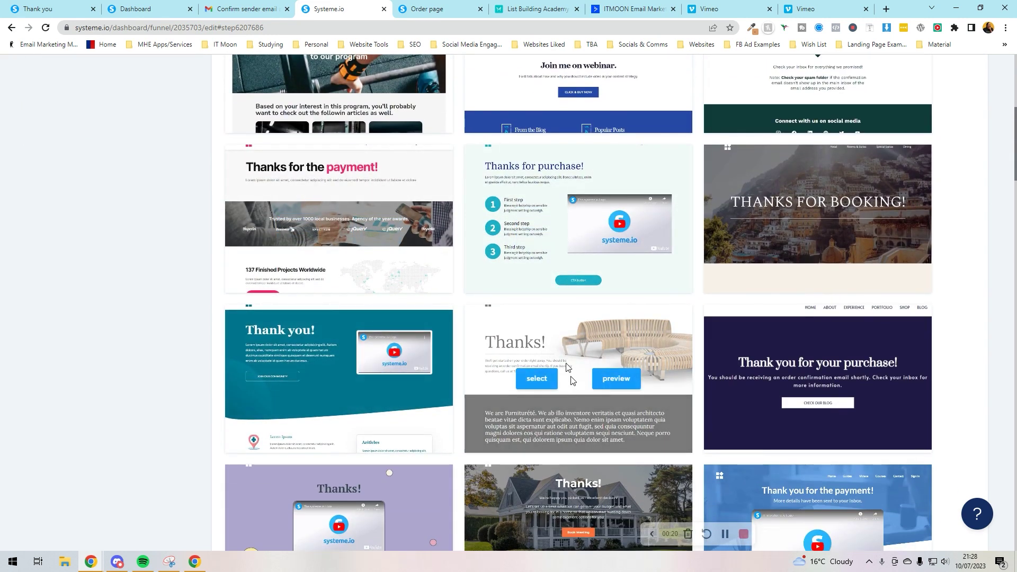
scroll(485, 310, up, 2)
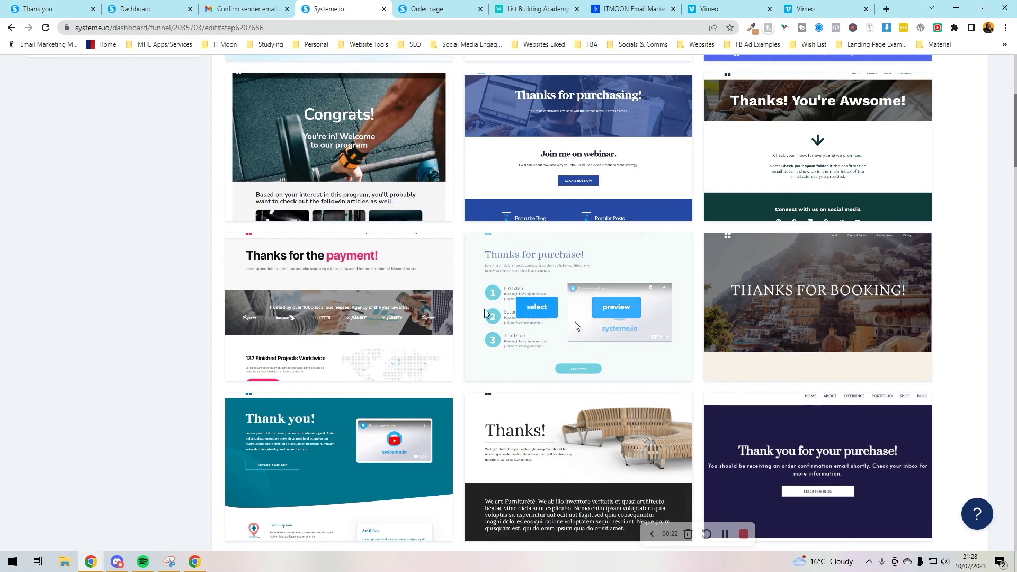
click(551, 315)
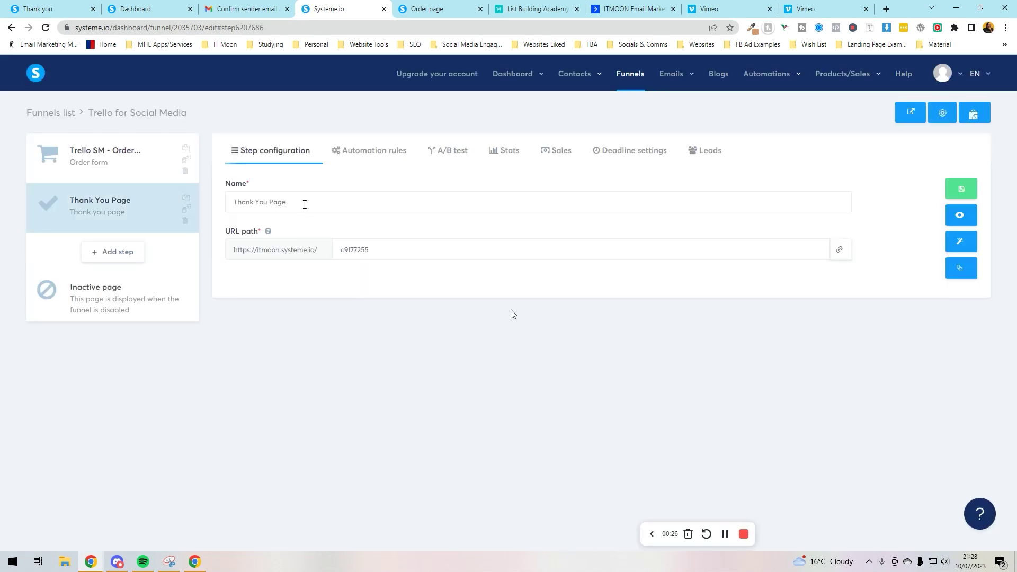
Rename the step 'Trello SM - Thank You Page', set URL path 'trello-social-media-ty', and save
click(305, 204)
text(Trello )
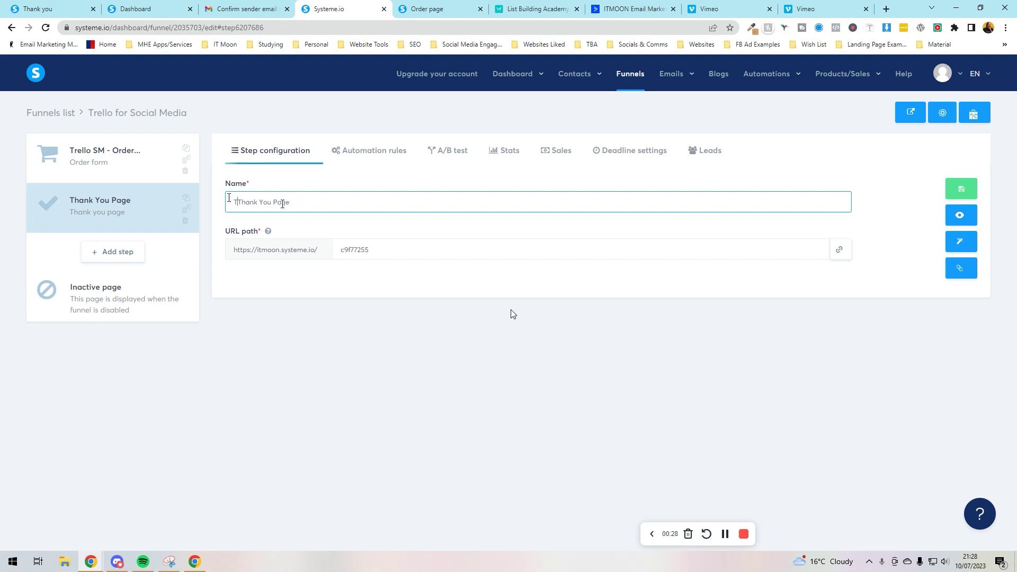
text(SM -)
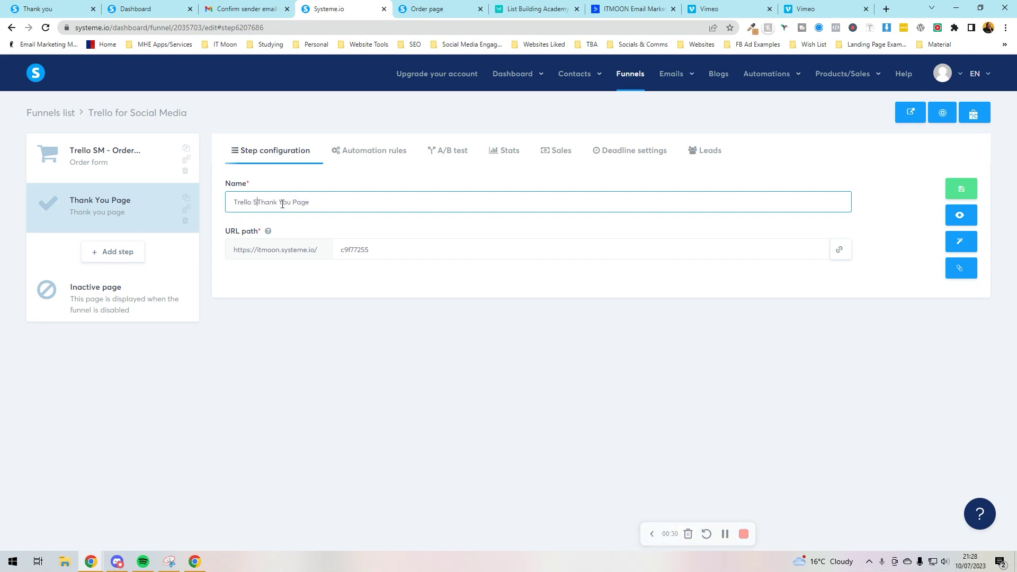
click(364, 249)
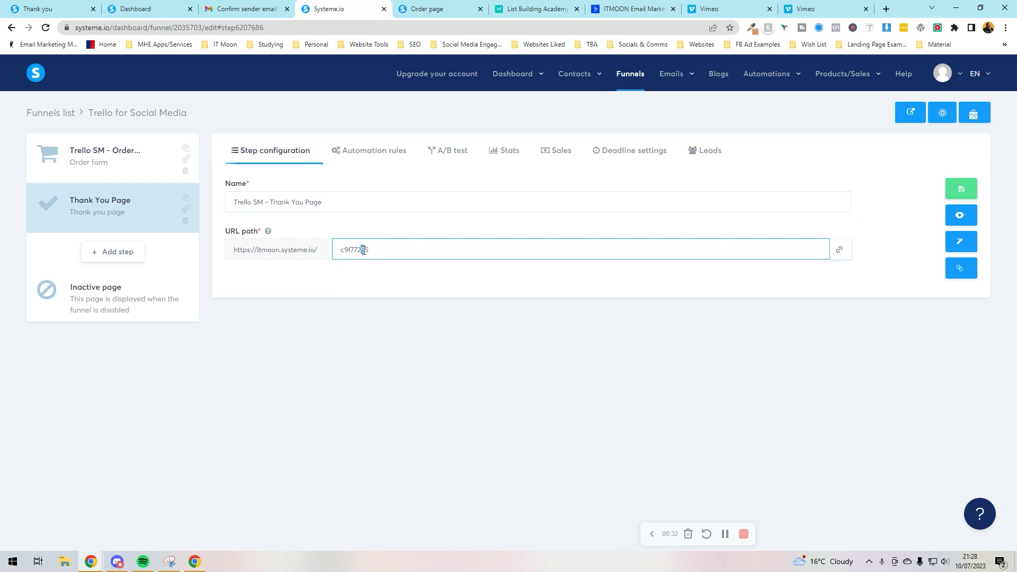
double_click(363, 249)
text(trello-social-media-ty)
click(951, 194)
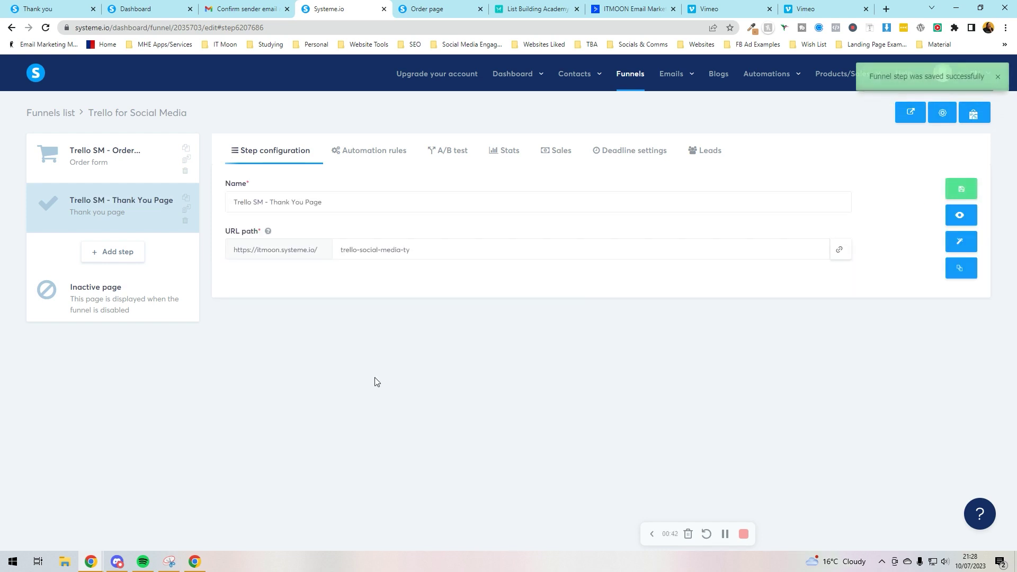
Open the thank-you page in the editor and delete its top navigation header
click(956, 241)
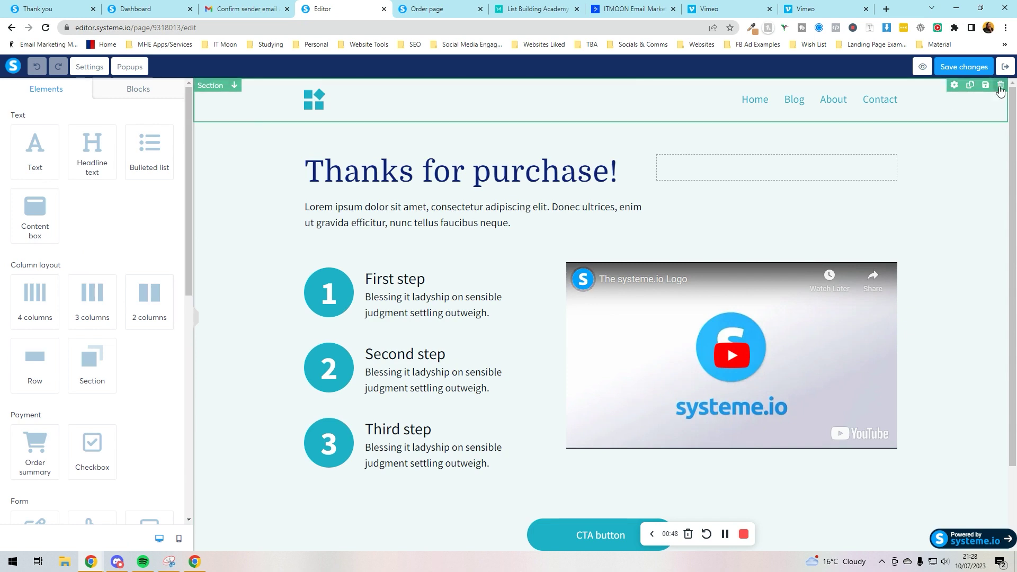
click(1000, 85)
click(560, 87)
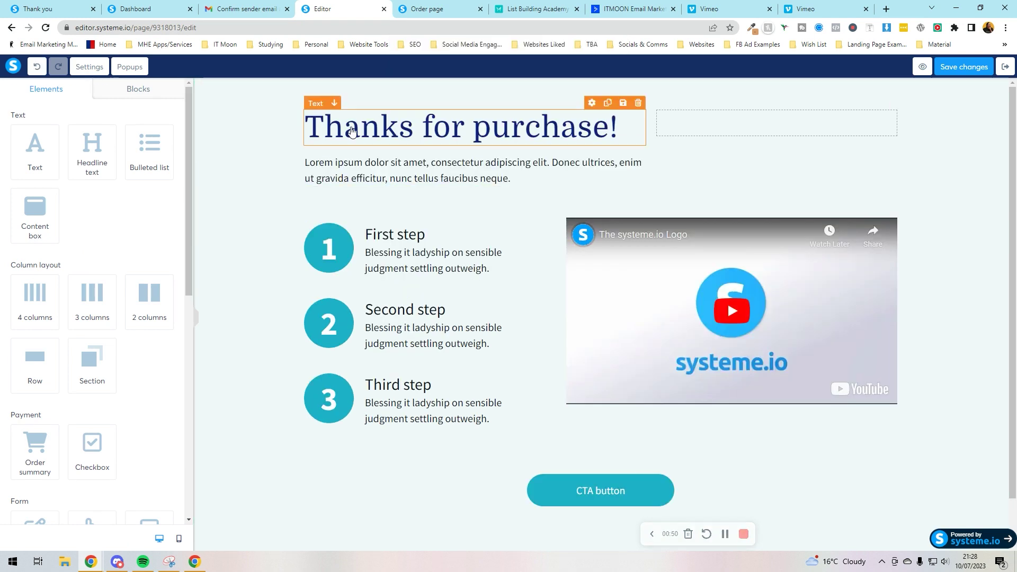
Set the main section's background colour to orange (F5A623)
click(260, 146)
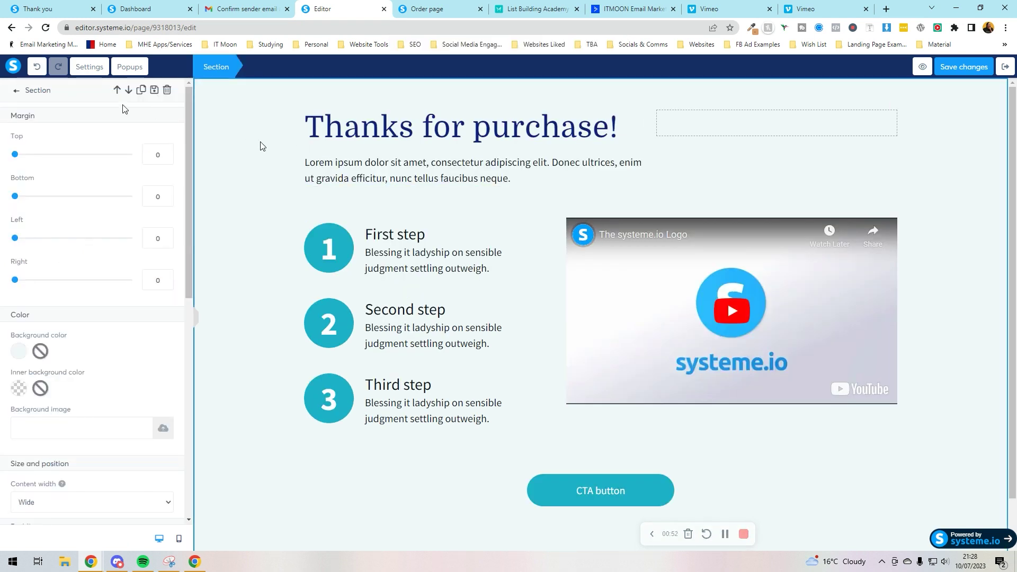
scroll(91, 270, down, 3)
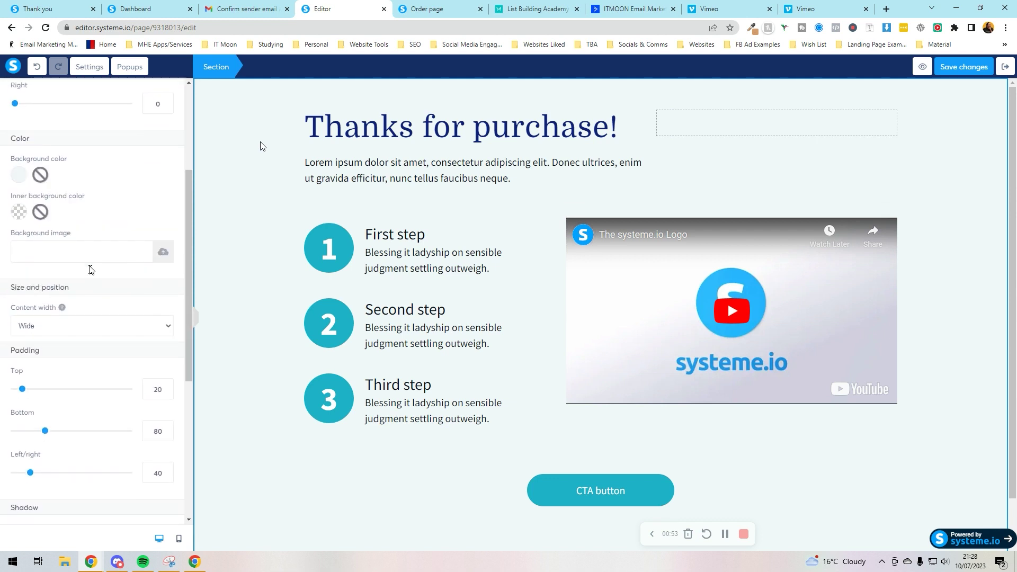
click(20, 179)
click(86, 272)
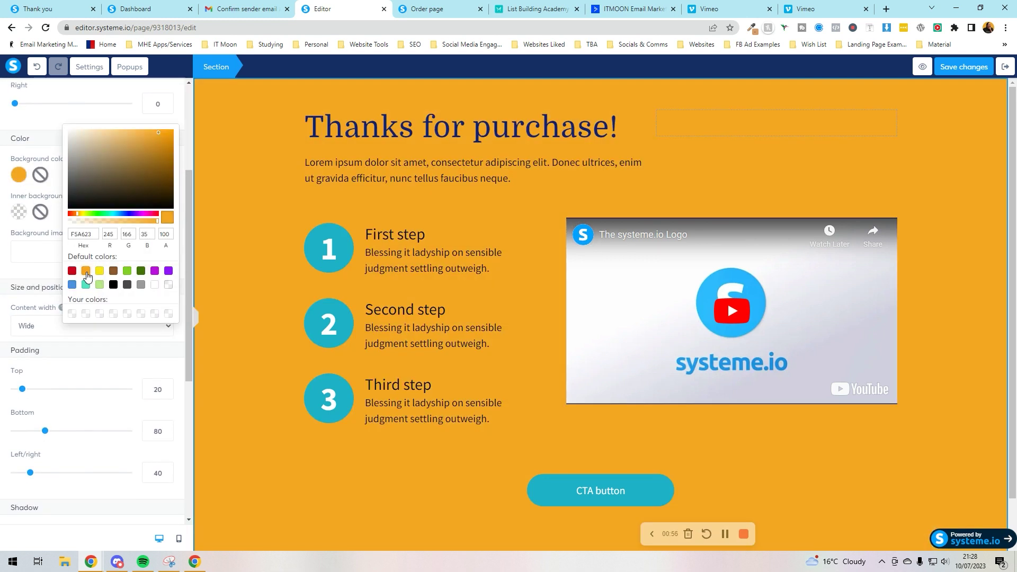
click(389, 126)
Make the 'Thanks for purchase!' headline text white, removing a mistakenly applied white background
key(Escape)
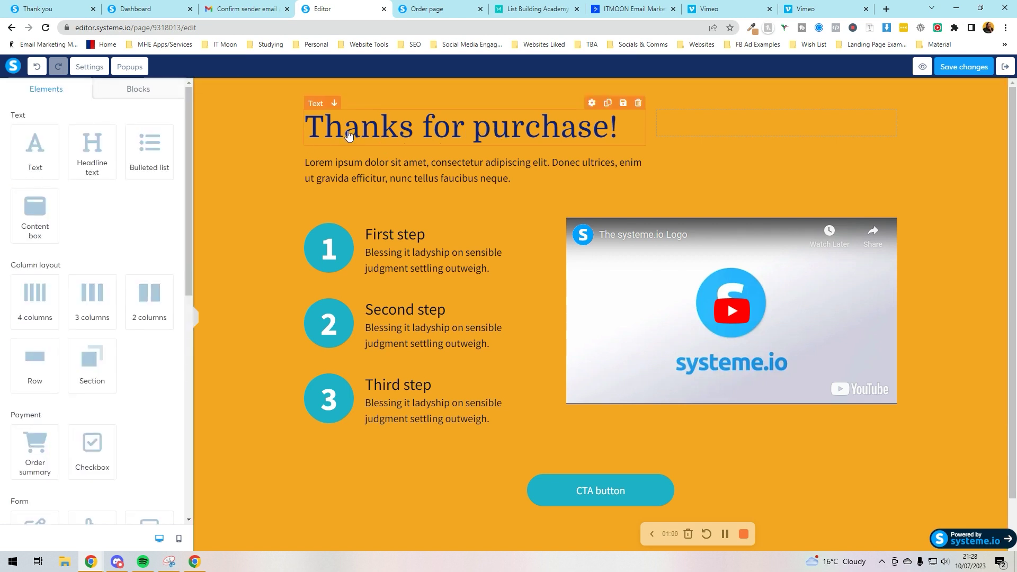
click(382, 132)
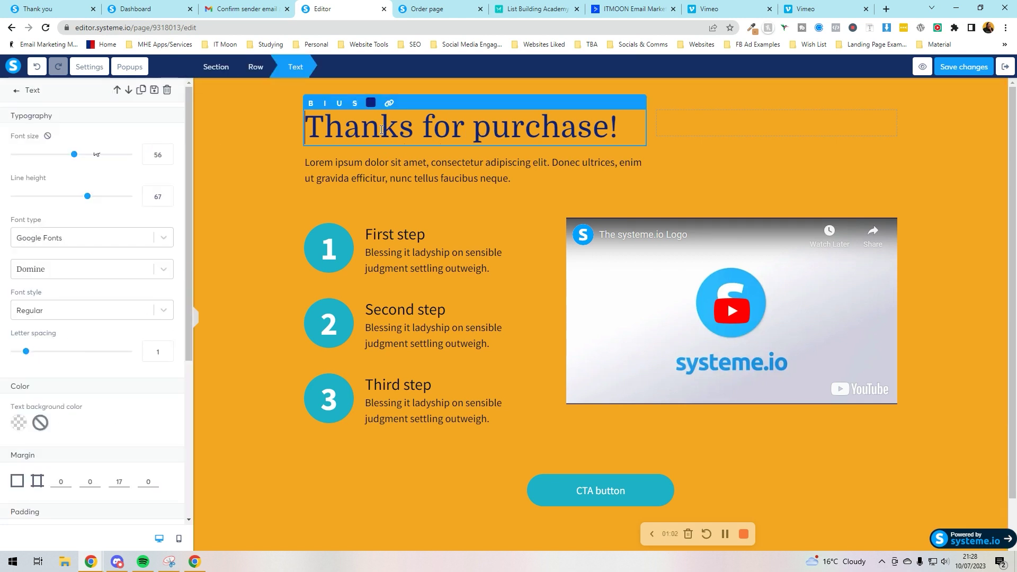
click(19, 422)
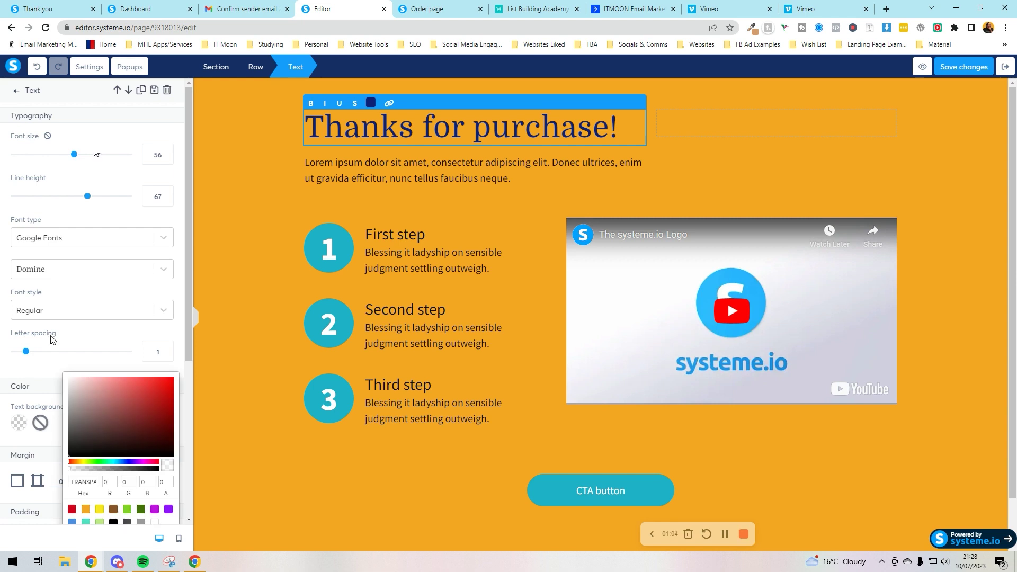
click(156, 523)
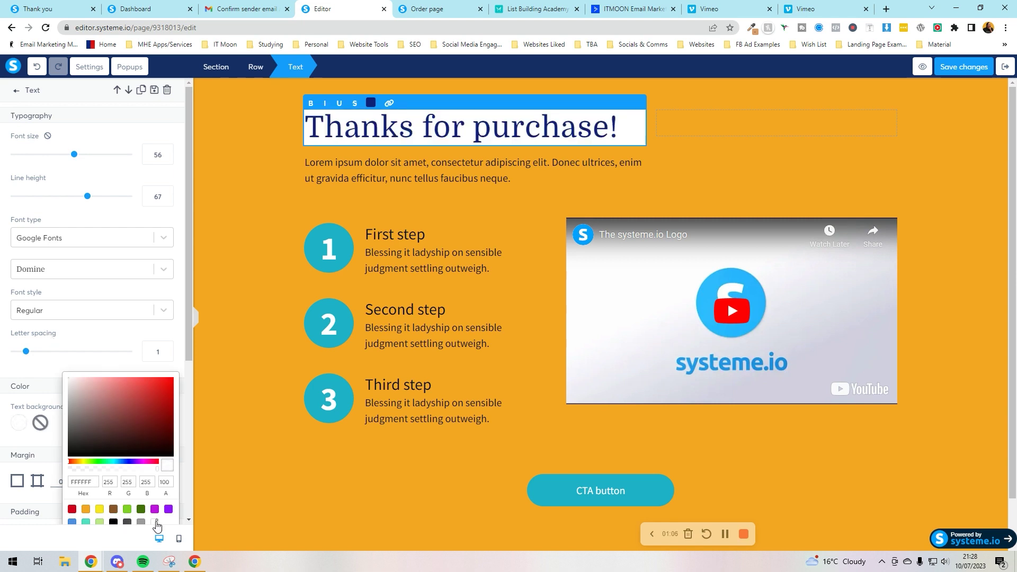
click(40, 422)
click(40, 422)
scroll(42, 421, down, 5)
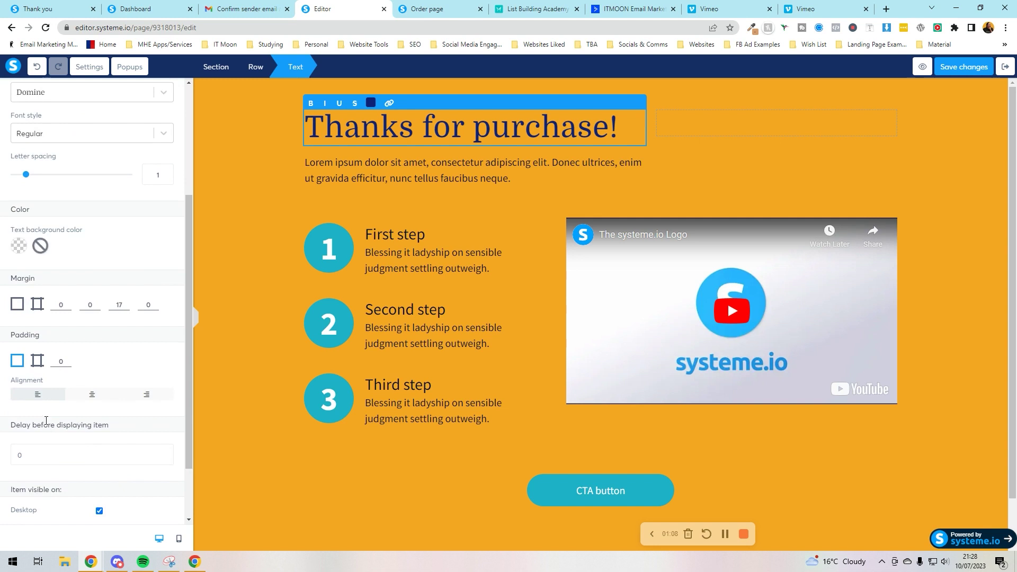
scroll(48, 421, up, 5)
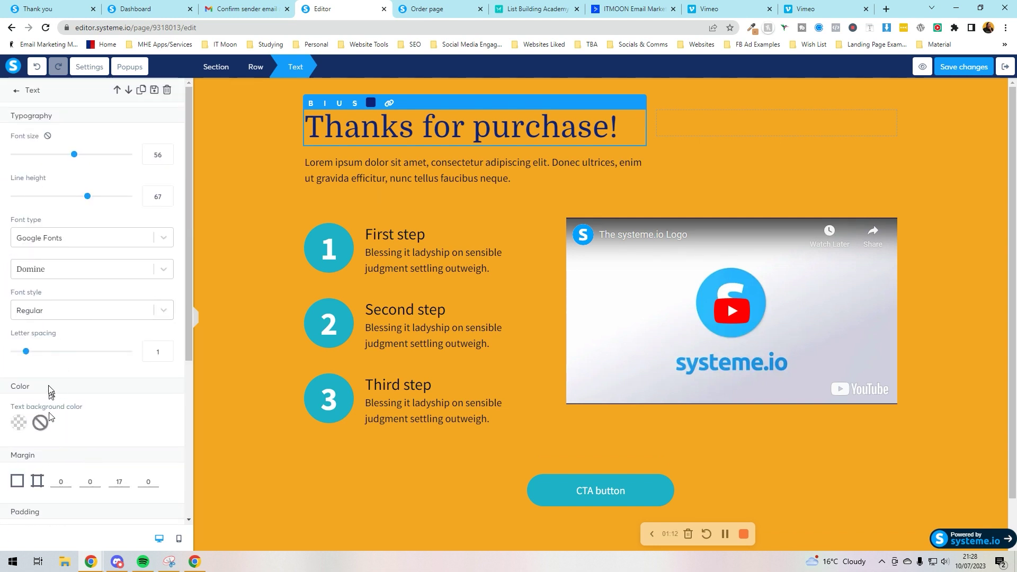
triple_click(413, 137)
click(375, 105)
click(371, 103)
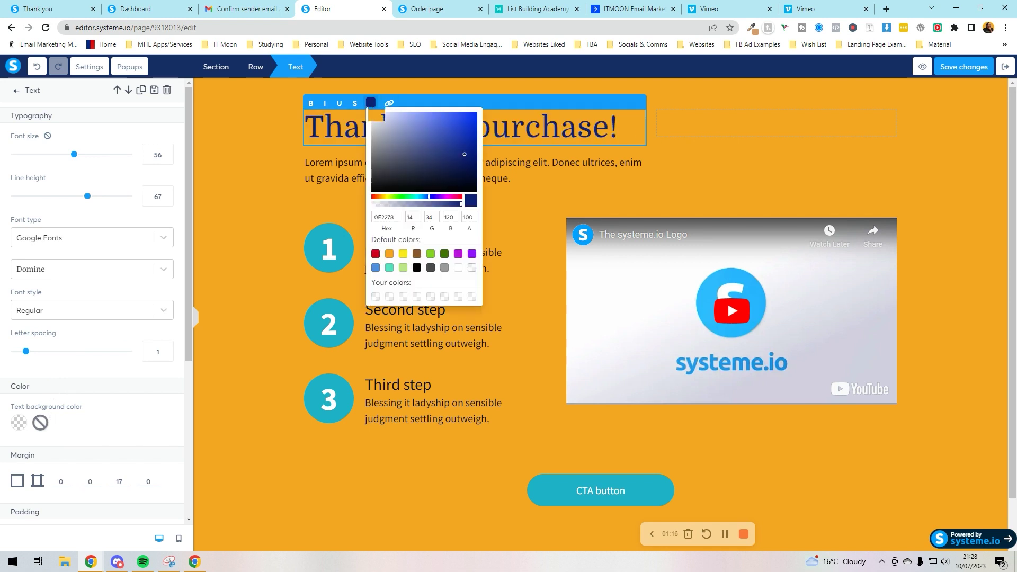
click(471, 268)
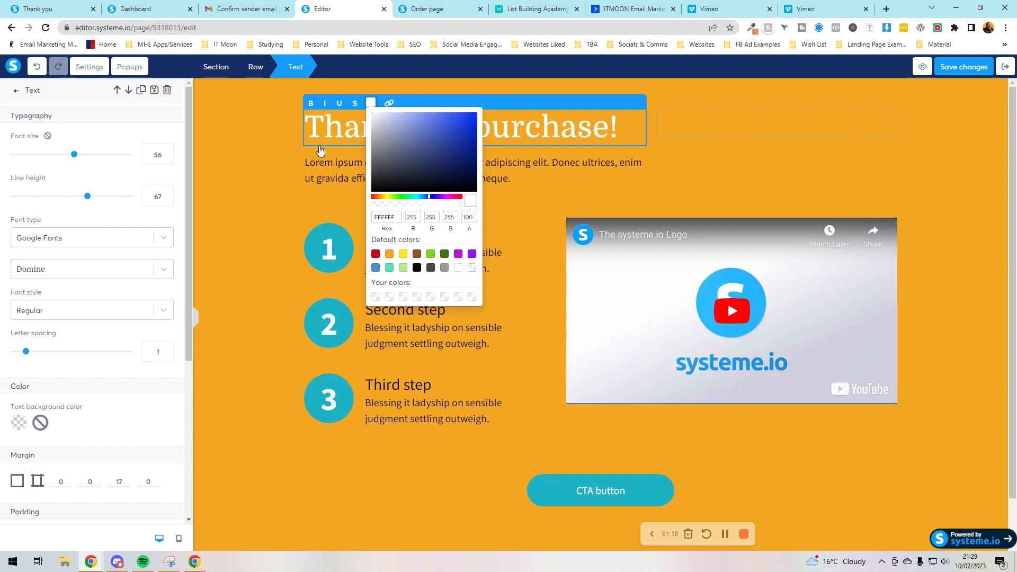
click(388, 173)
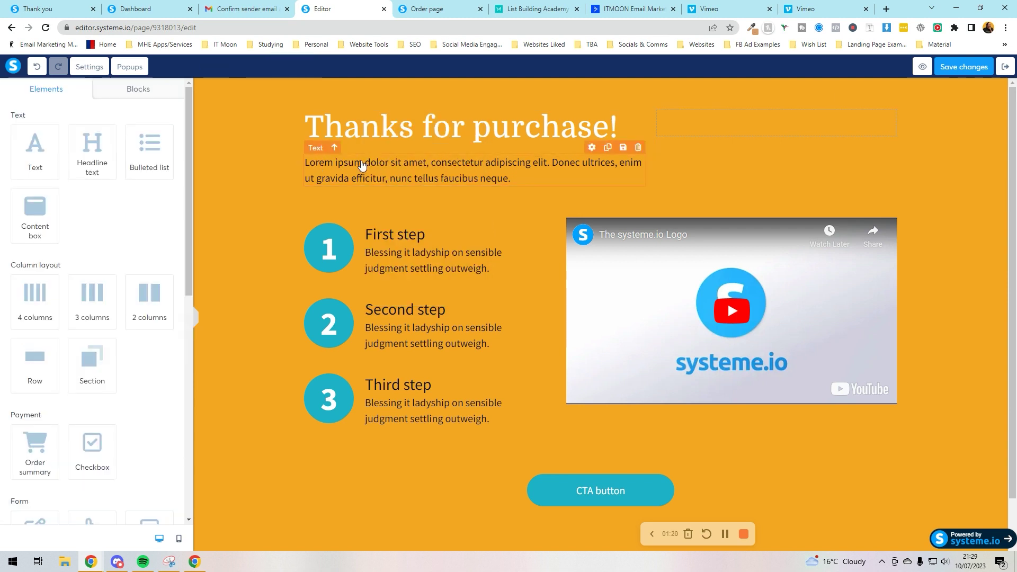
Make the intro paragraph text white (FFFFFF)
click(560, 177)
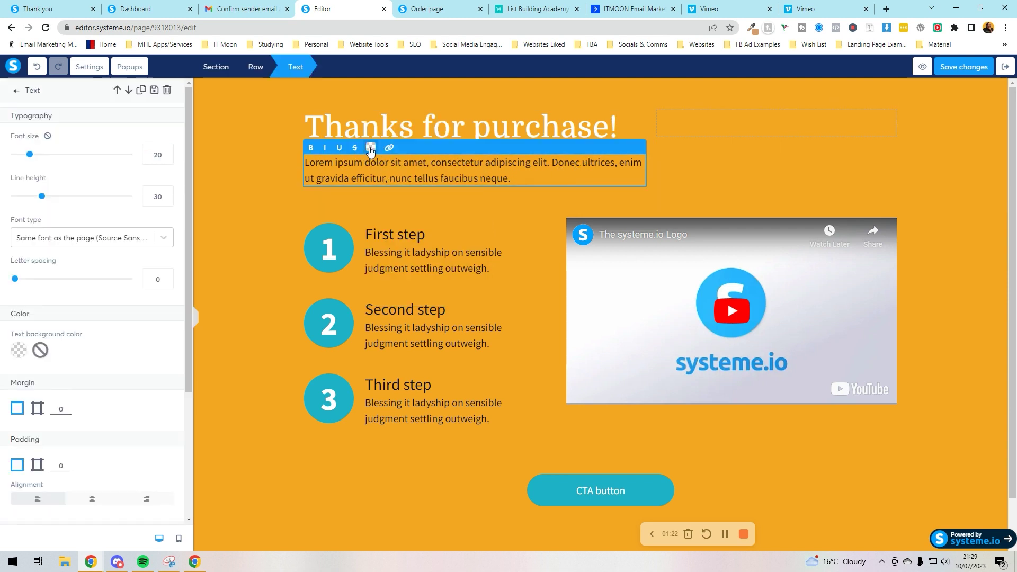
click(370, 148)
click(459, 312)
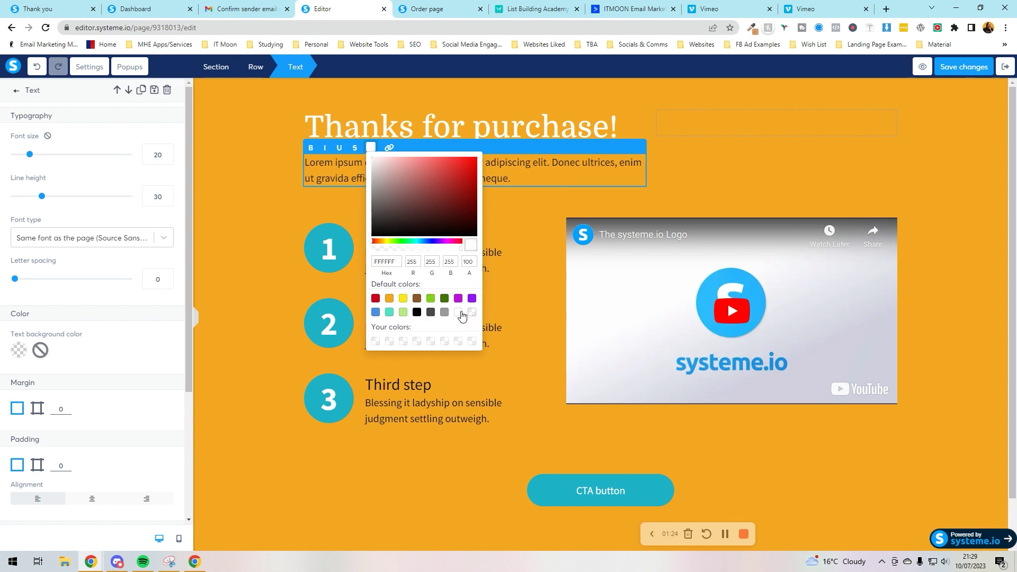
click(332, 201)
triple_click(360, 164)
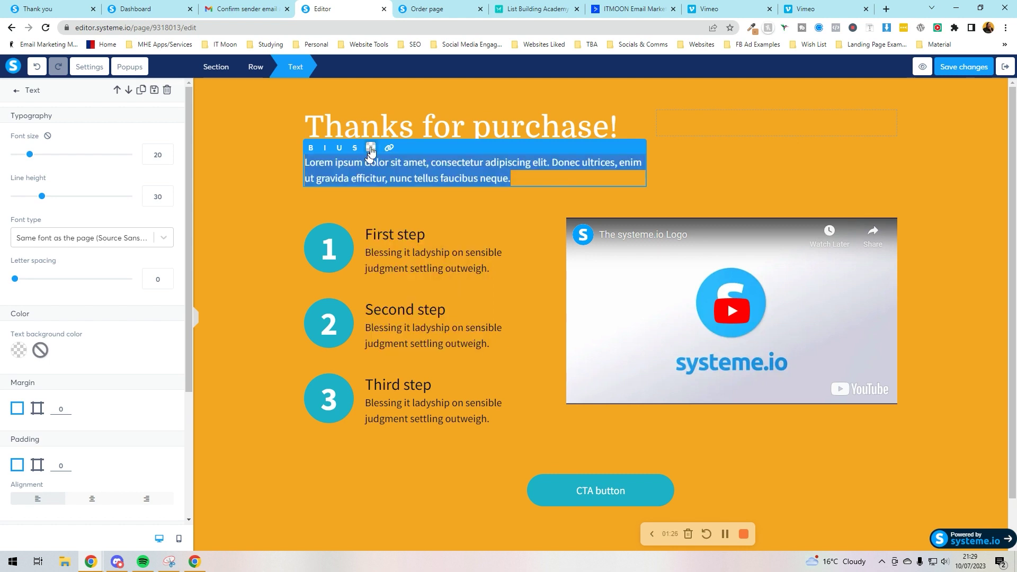
click(370, 149)
click(458, 313)
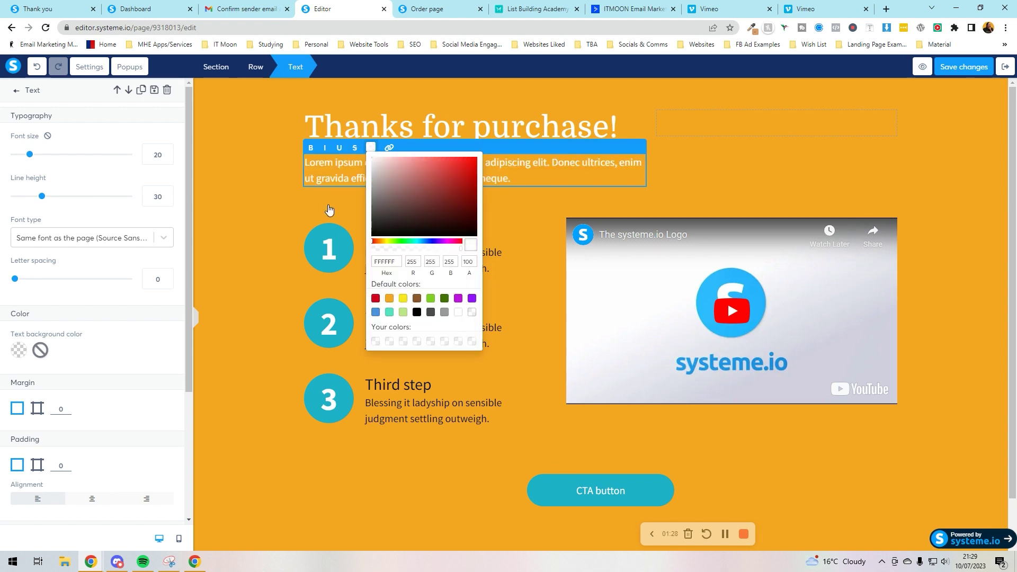
click(329, 209)
click(384, 206)
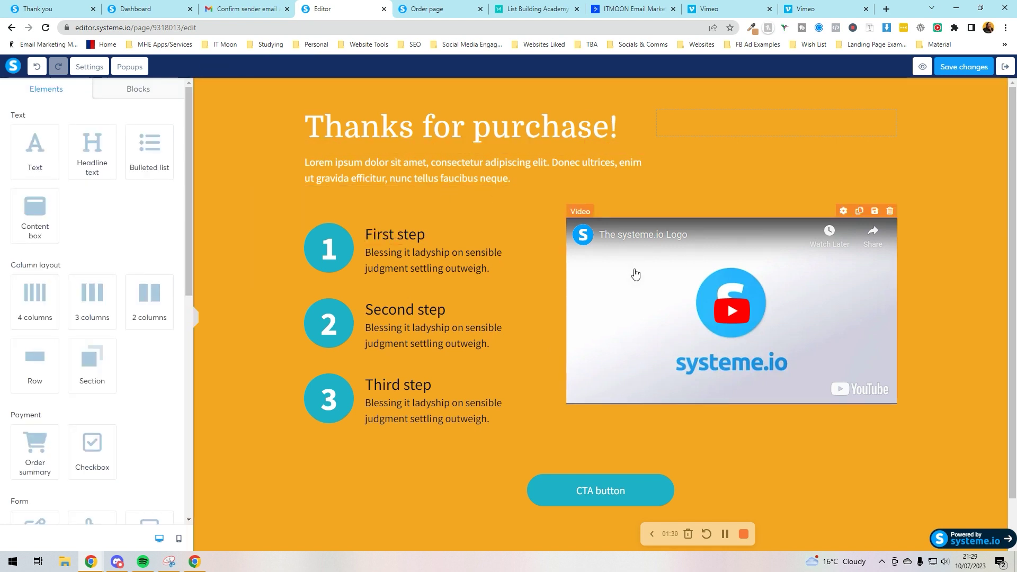
Switch the video to Custom embed, discard the embed code, then revert to Direct link with an empty URL
click(614, 335)
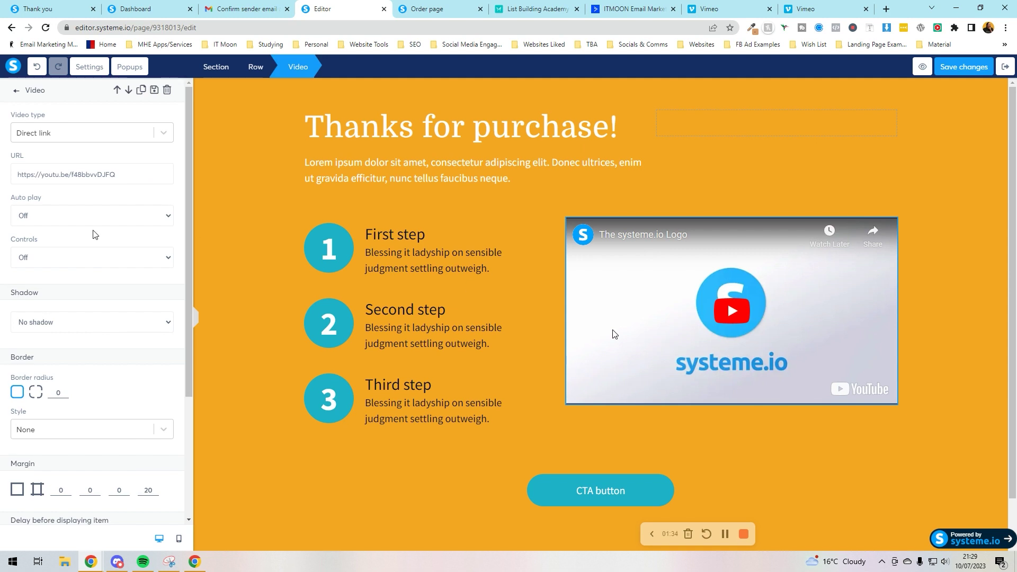
click(159, 133)
click(63, 159)
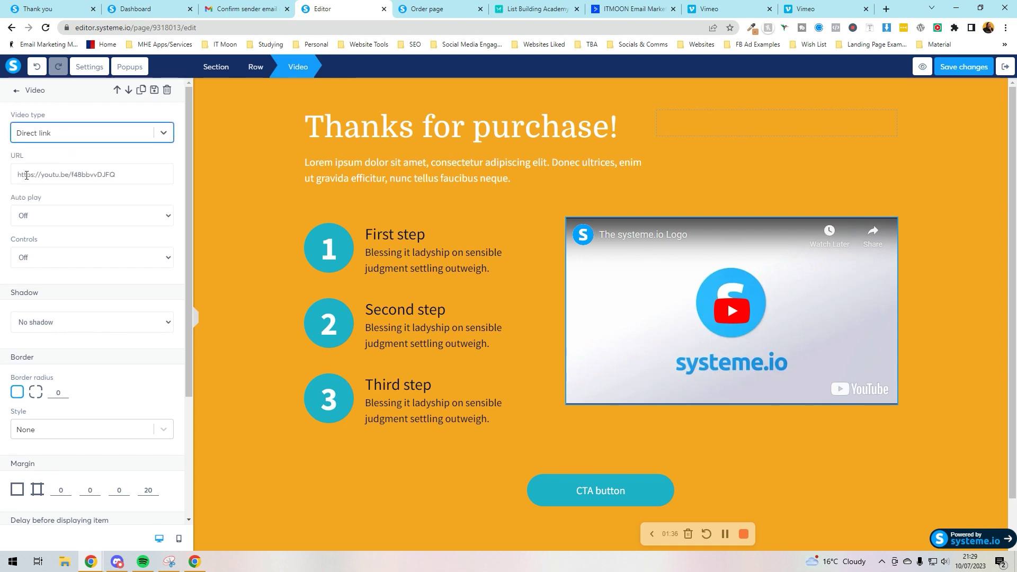
triple_click(26, 175)
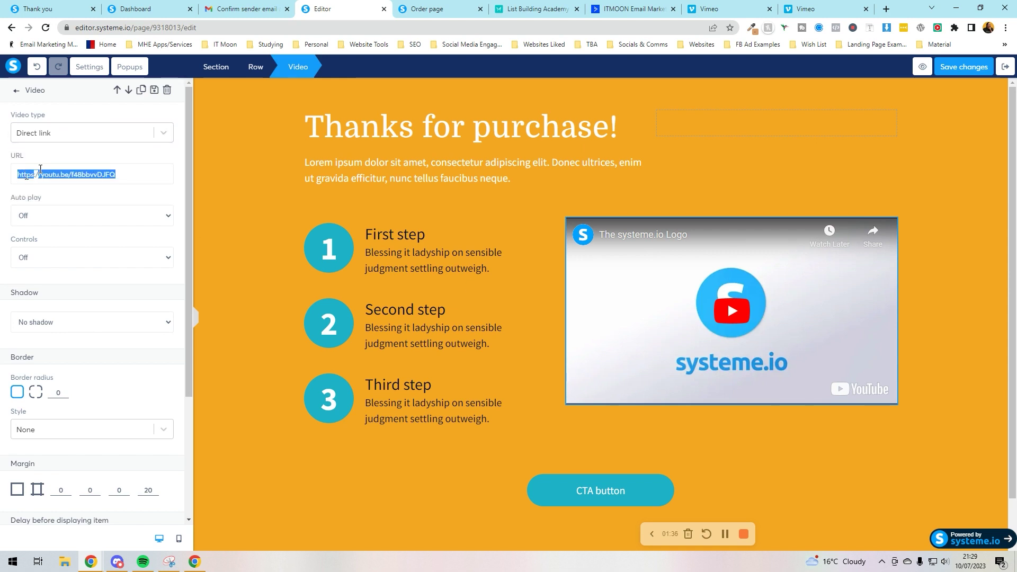
click(109, 127)
click(78, 178)
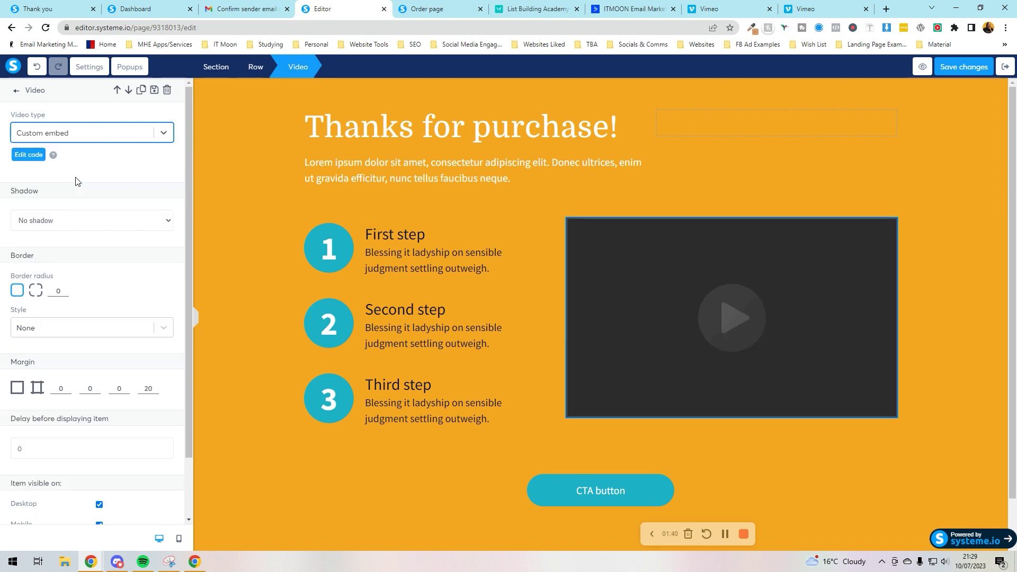
click(20, 154)
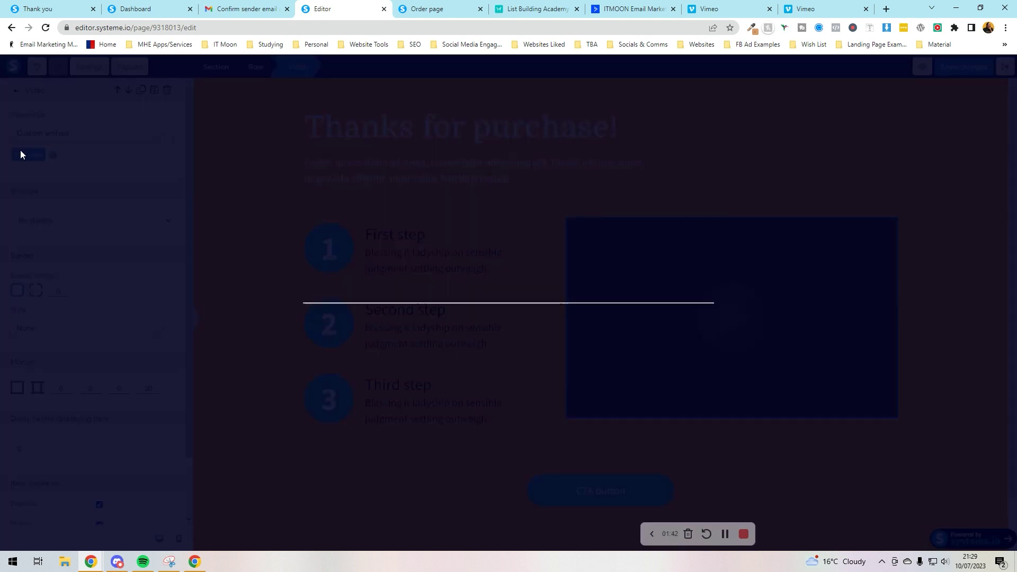
click(649, 469)
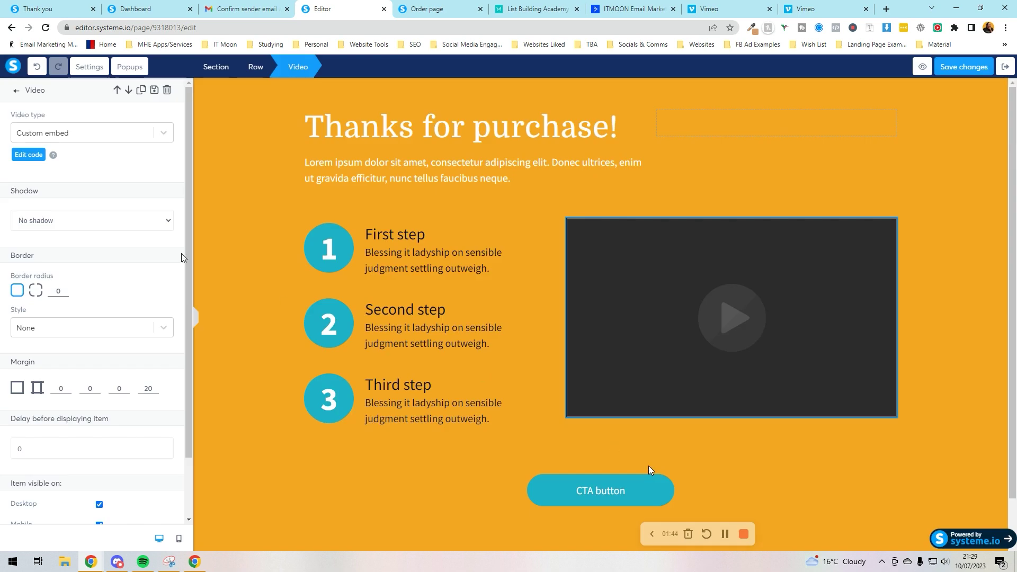
click(129, 134)
click(94, 164)
click(119, 174)
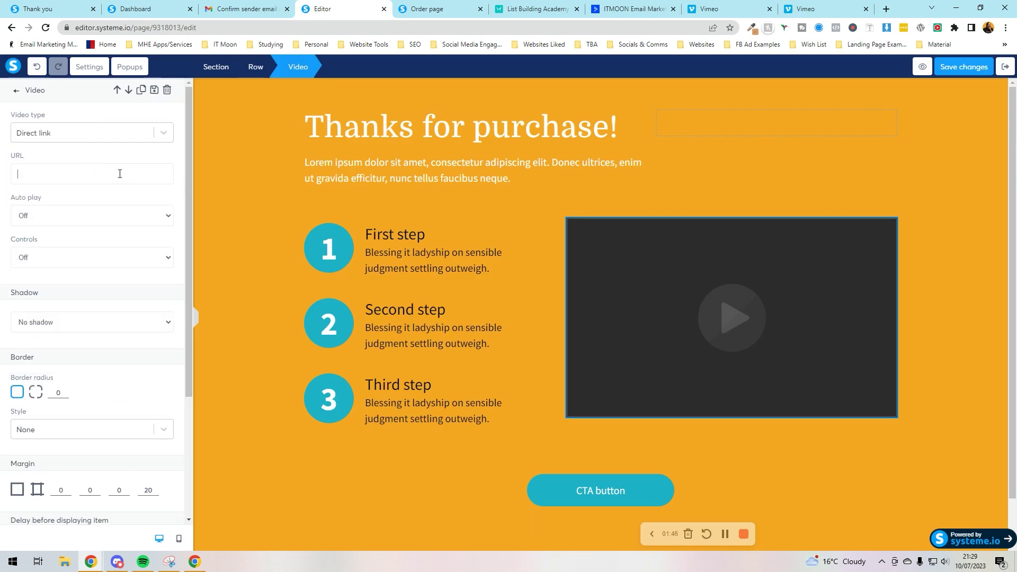
click(195, 142)
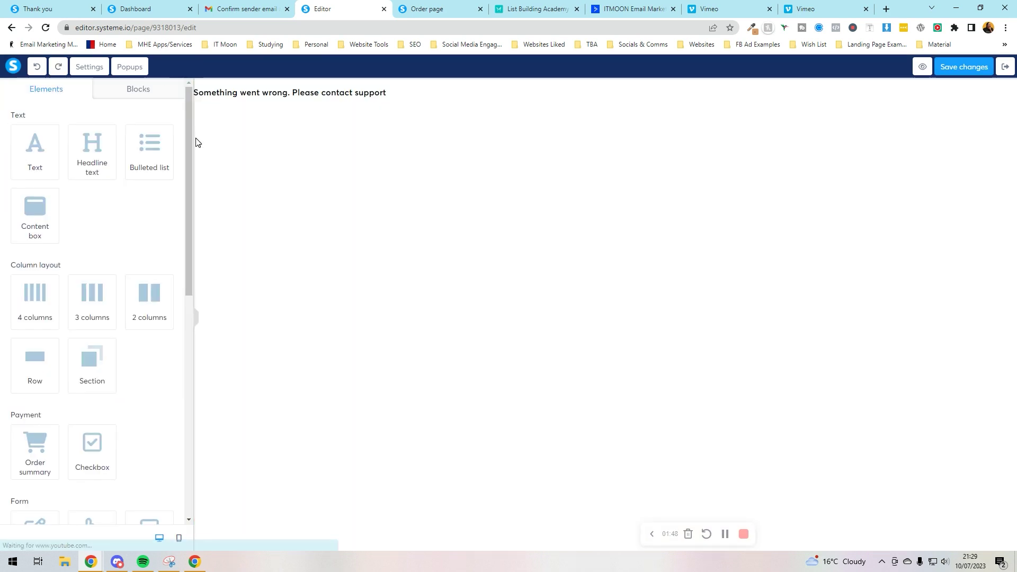
Reload the broken editor page, confirming the reload prompt
click(46, 27)
click(594, 97)
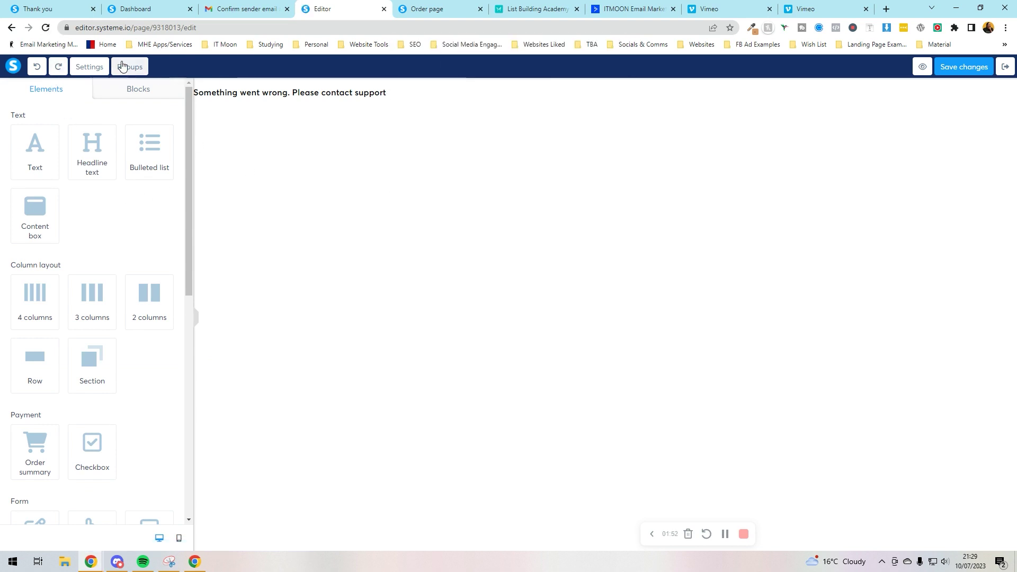
click(46, 28)
click(558, 105)
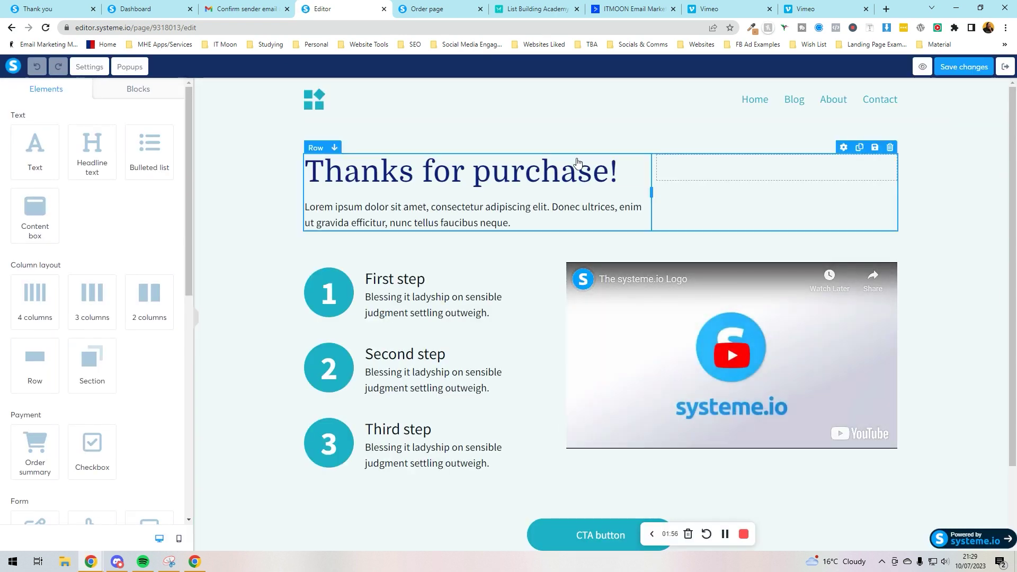
Delete the header with logo and menu, and make the section background orange
click(1001, 85)
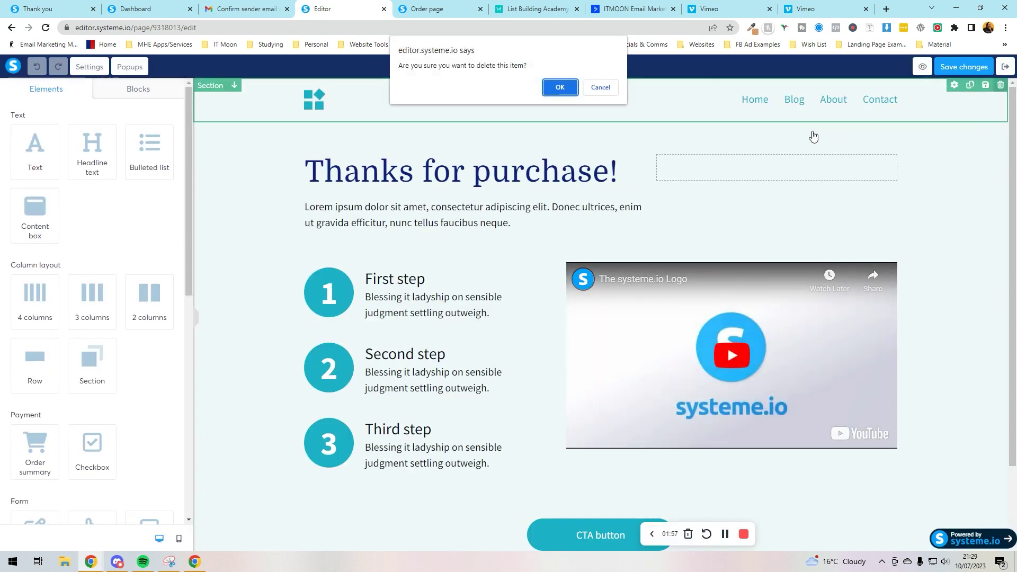
click(559, 87)
click(249, 164)
click(19, 354)
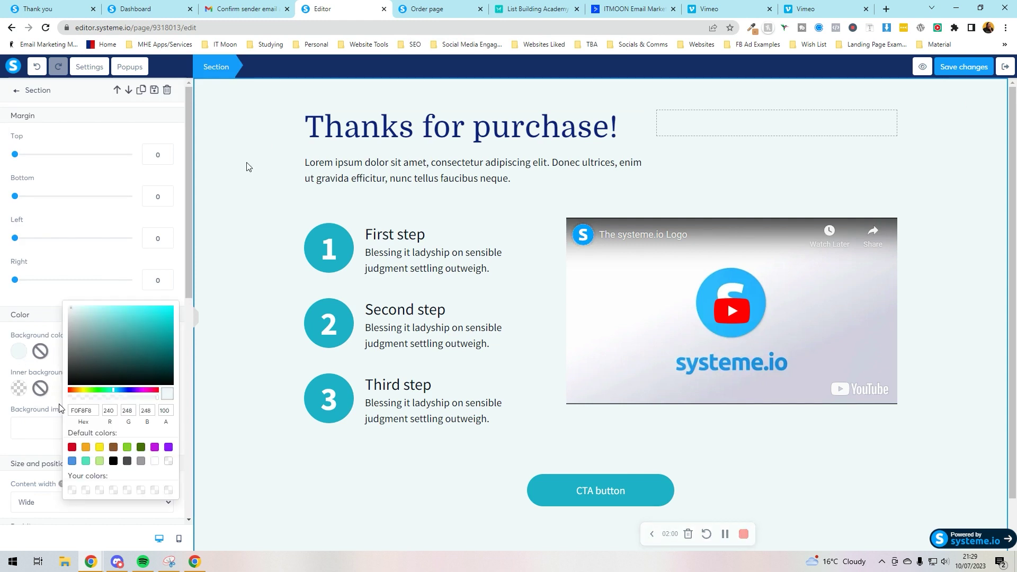
click(85, 447)
click(438, 137)
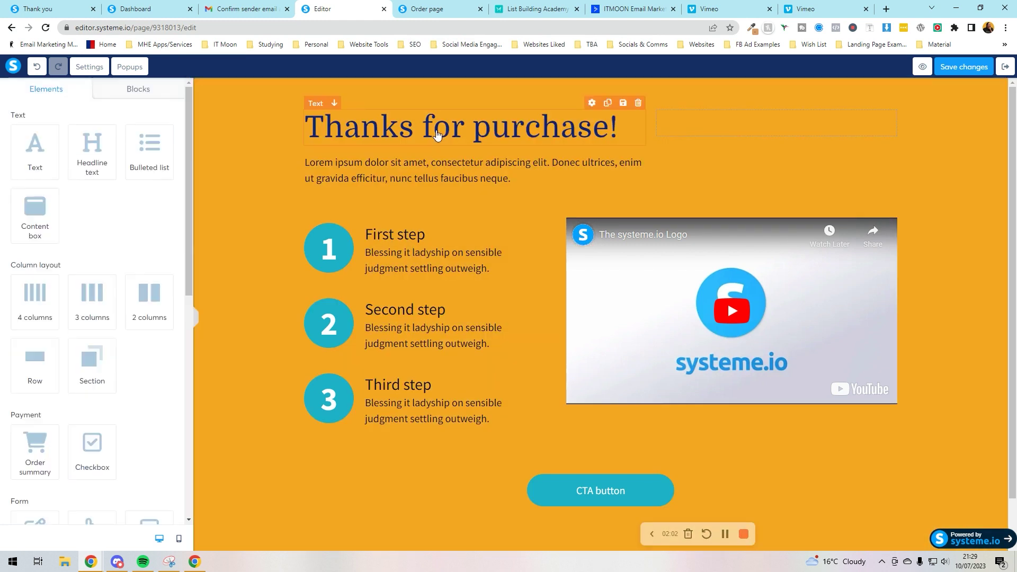
Make the 'Thanks for purchase!' heading text white
click(438, 136)
triple_click(389, 118)
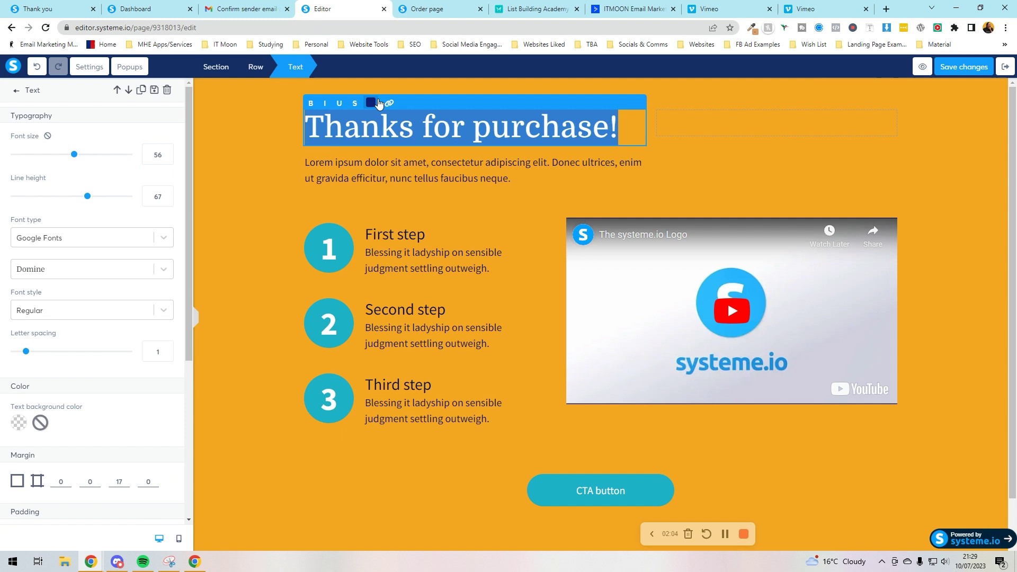
click(365, 121)
click(373, 104)
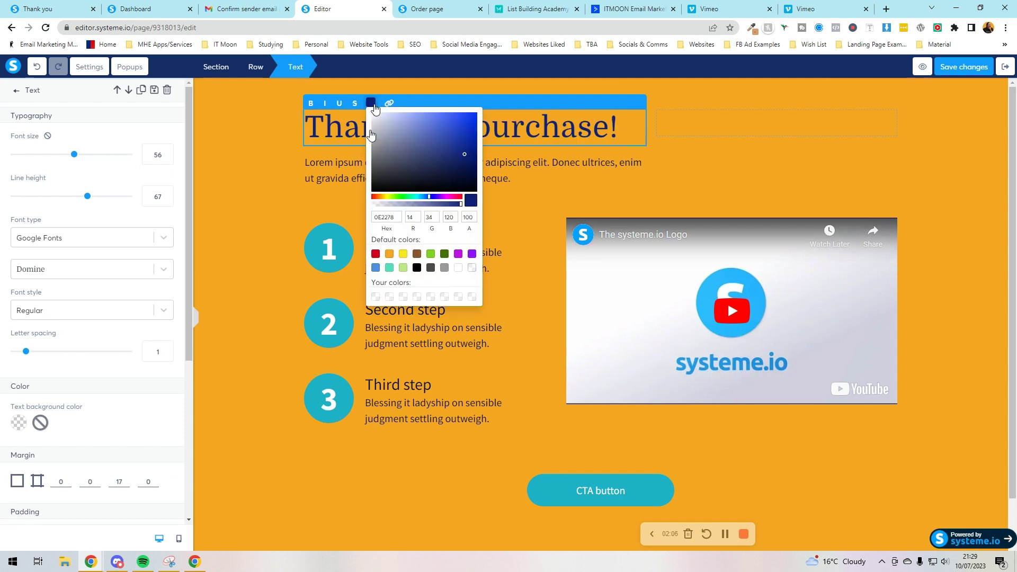
click(458, 267)
click(339, 158)
Make the intro paragraph text white
triple_click(340, 162)
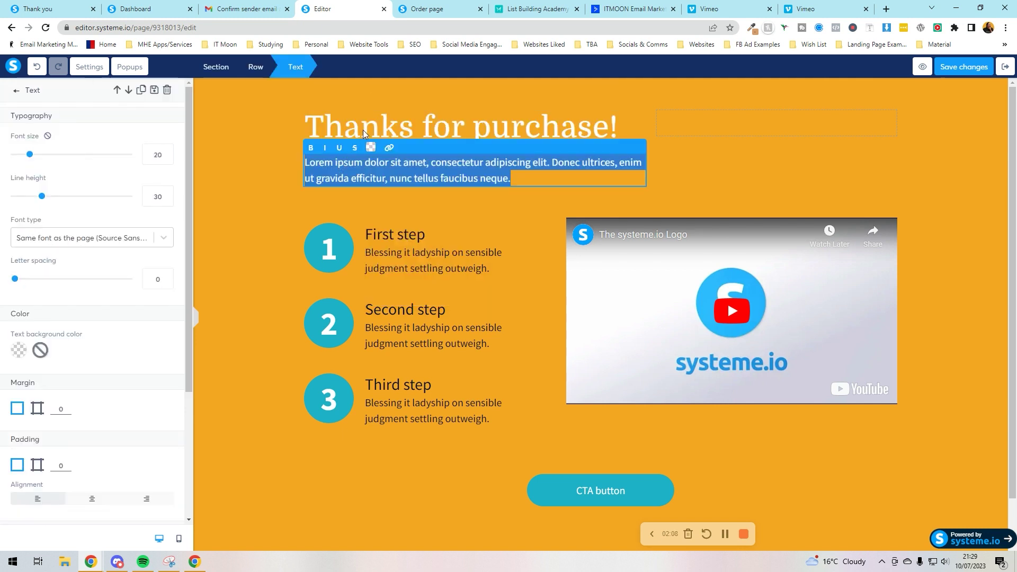
click(371, 148)
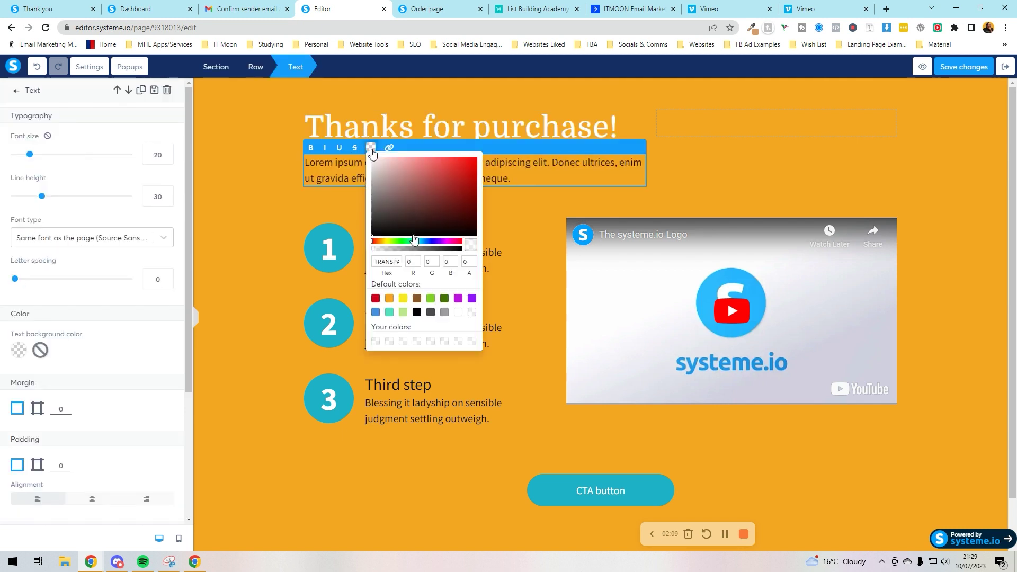
click(458, 312)
click(308, 199)
click(310, 199)
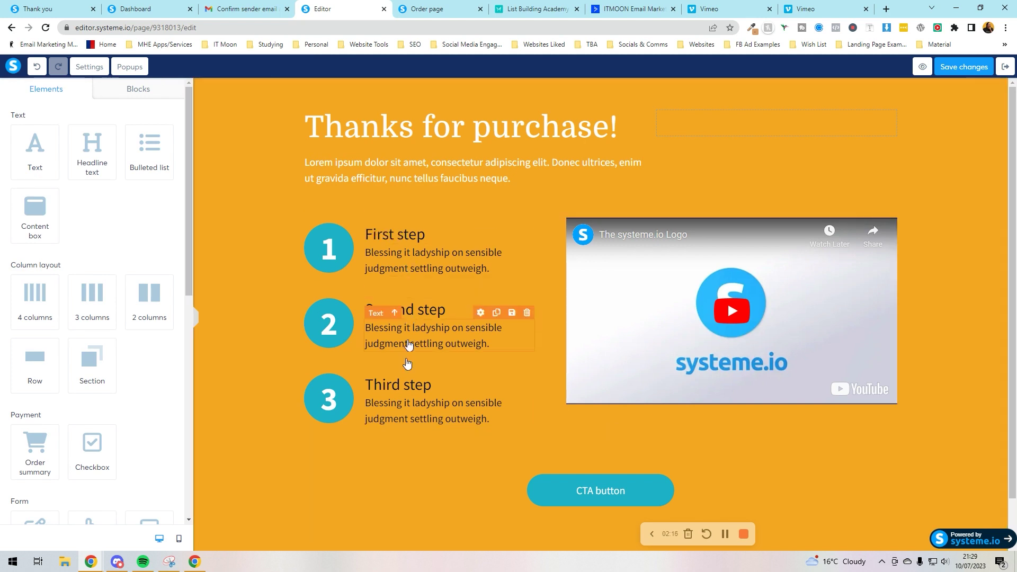
Retitle step 1 'Check Your Email' and rewrite its description about receiving access details
triple_click(424, 234)
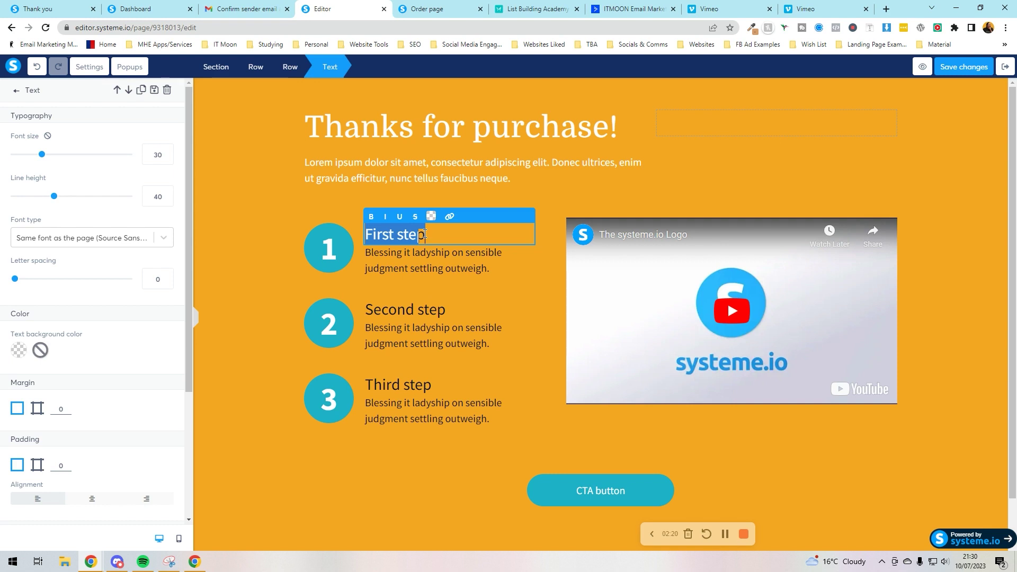
text(Check Your Email)
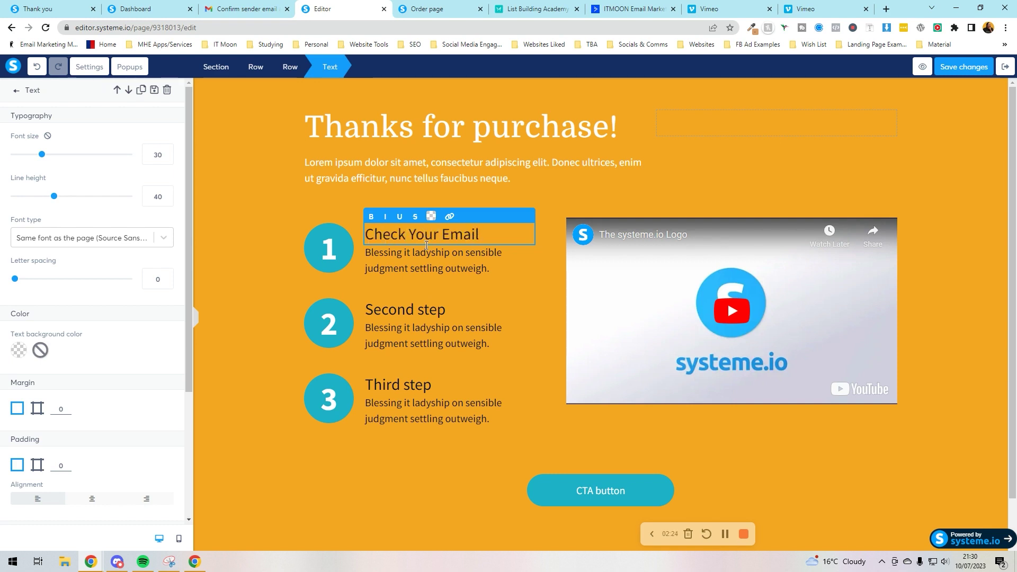
triple_click(427, 254)
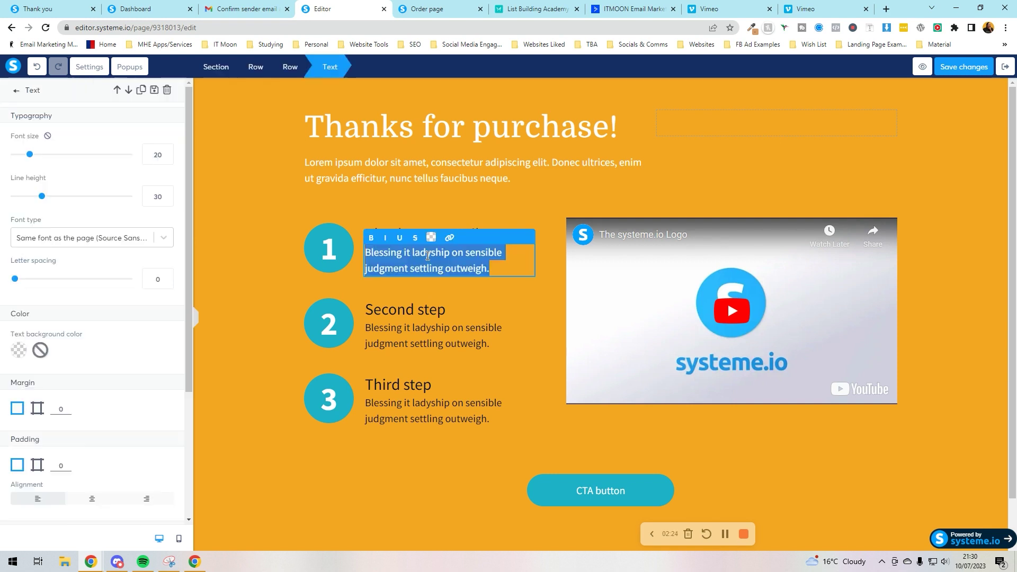
text(You will re)
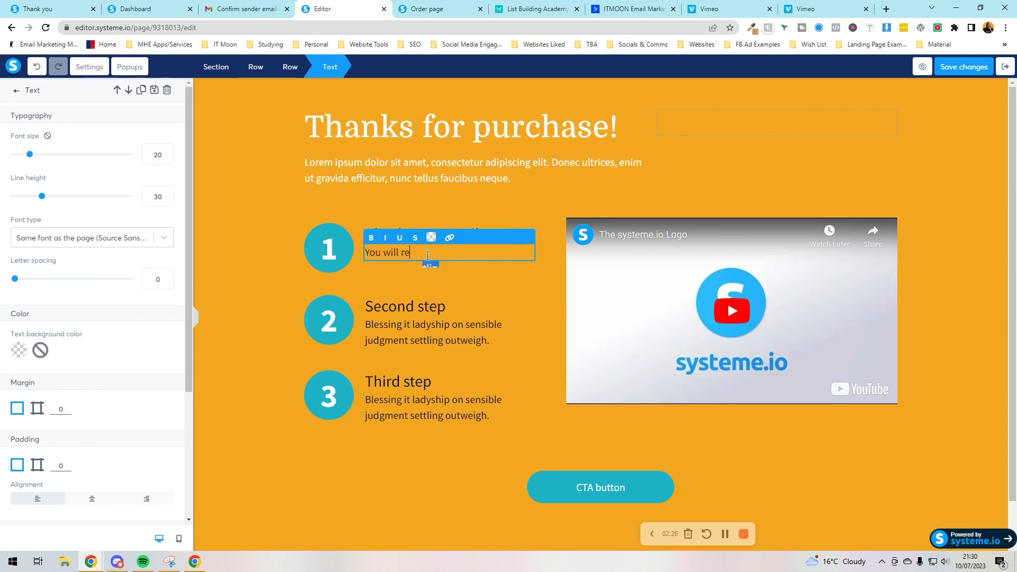
text(ceive your access details for you)
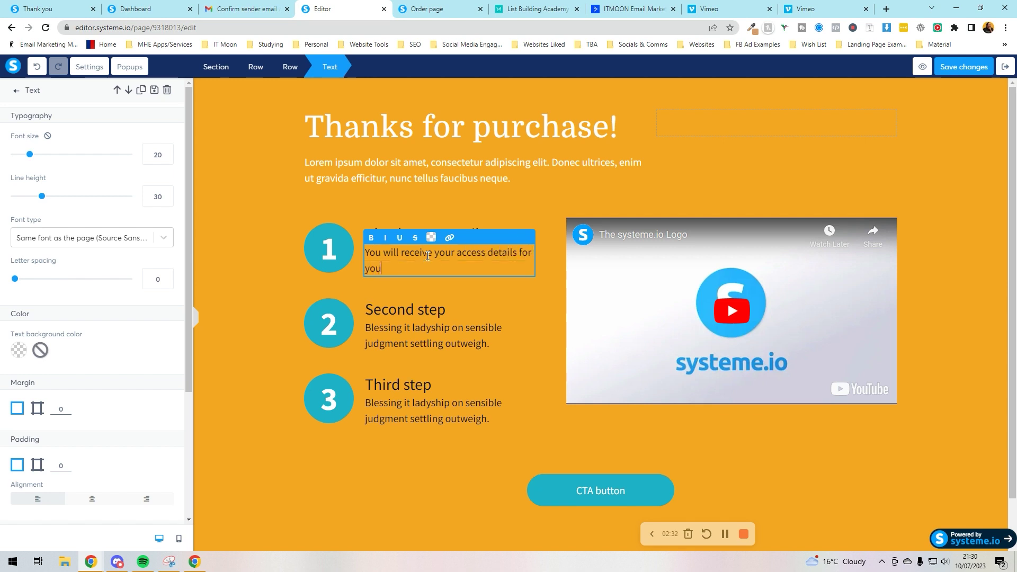
key(BackSpace)
text(the Trello for Social Media Course)
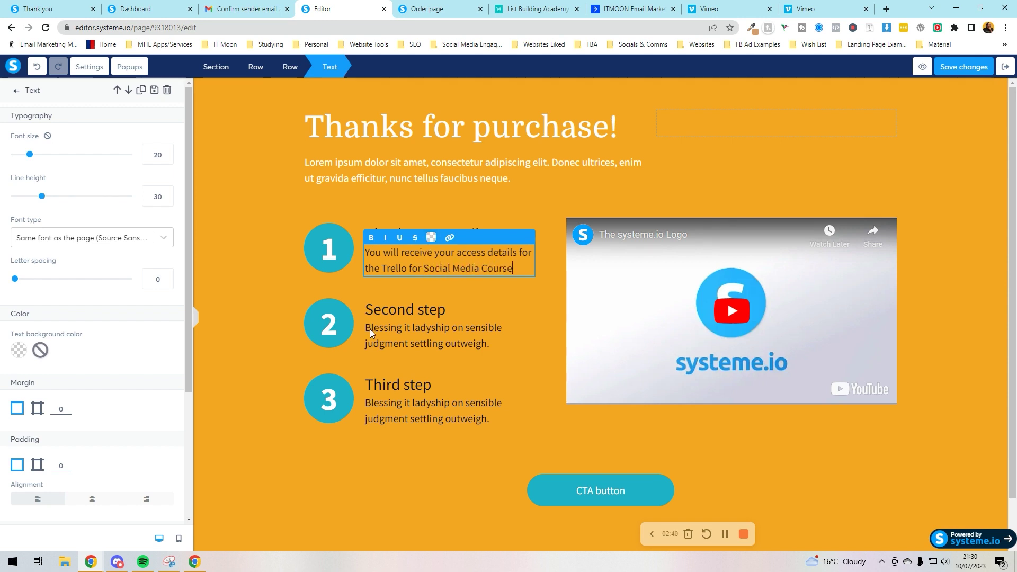
key(Escape)
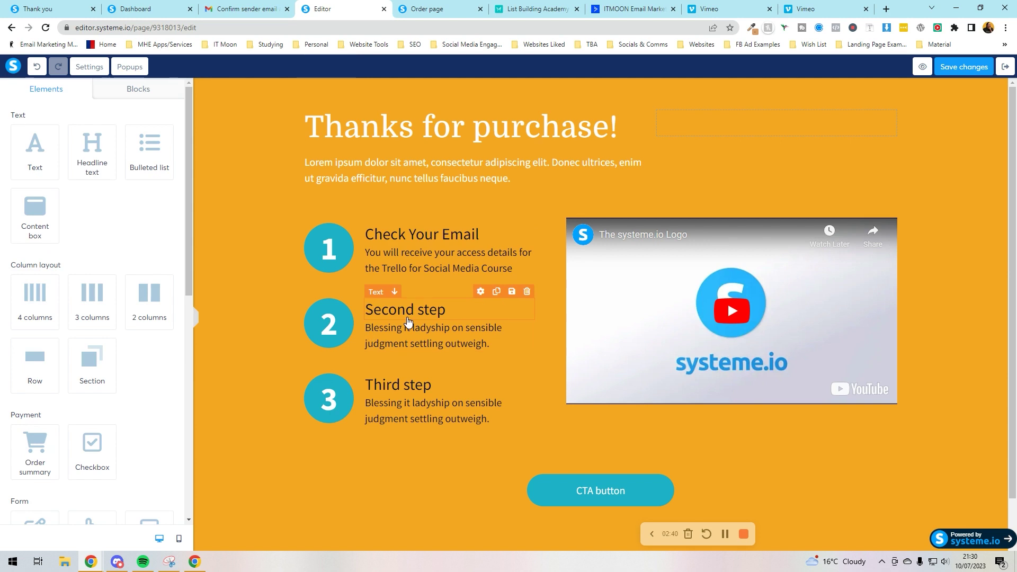
Rename step 2 'Watch the Video' and step 3 'Join the Facebook Group'
triple_click(423, 312)
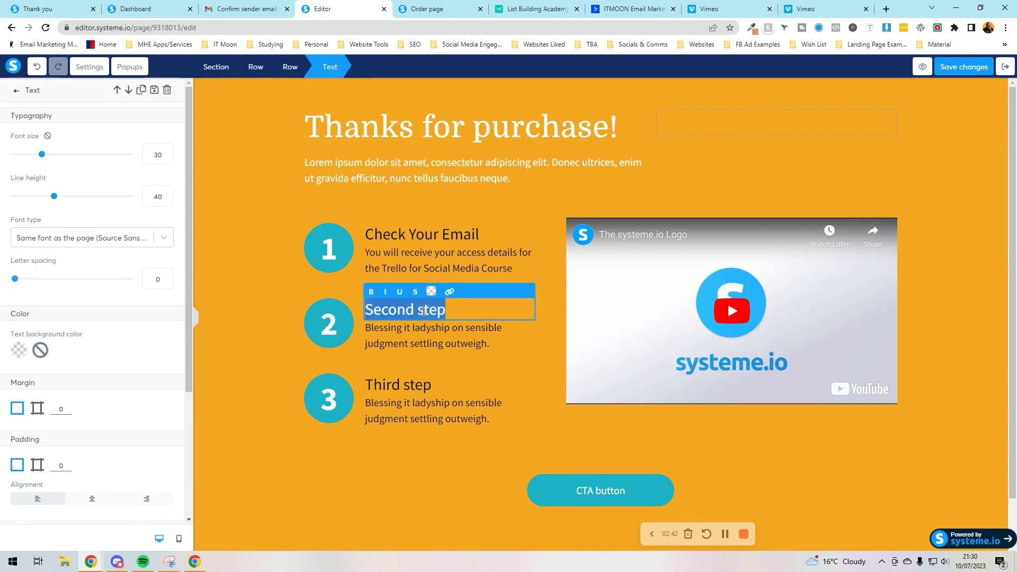
text(Watch the v)
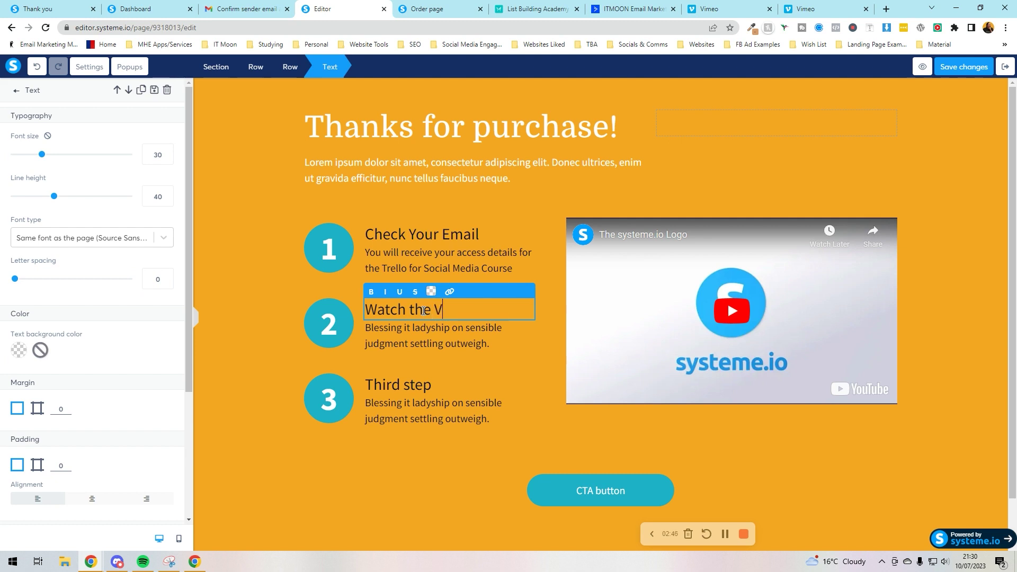
text(ideo)
click(433, 384)
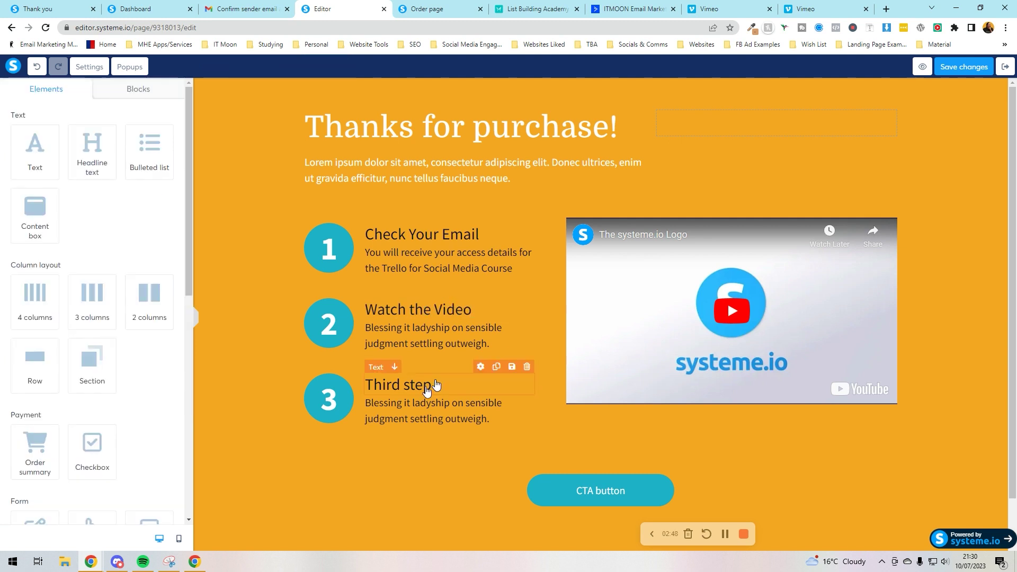
double_click(427, 385)
triple_click(427, 385)
text(Join the)
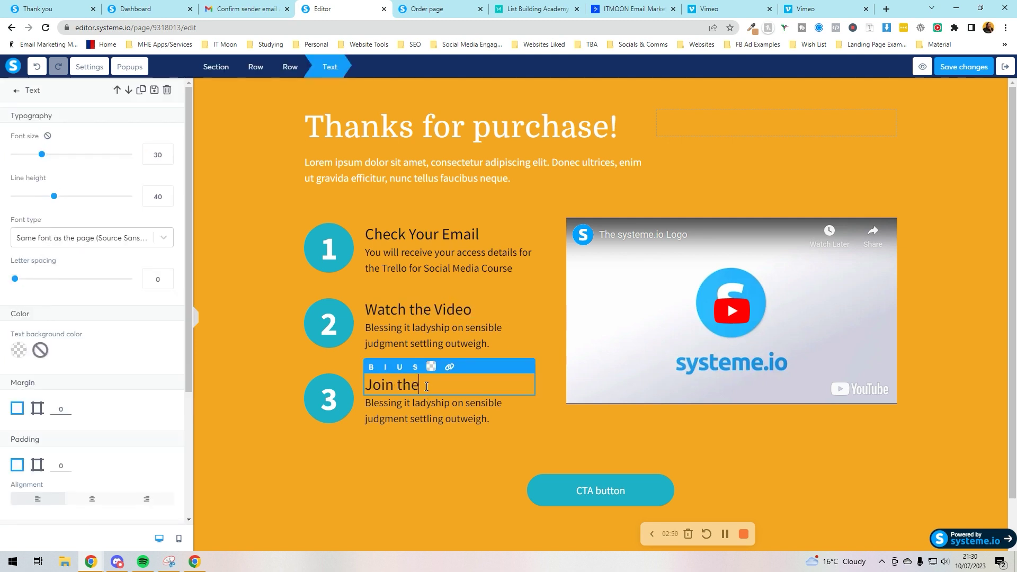
text( Facebook Group)
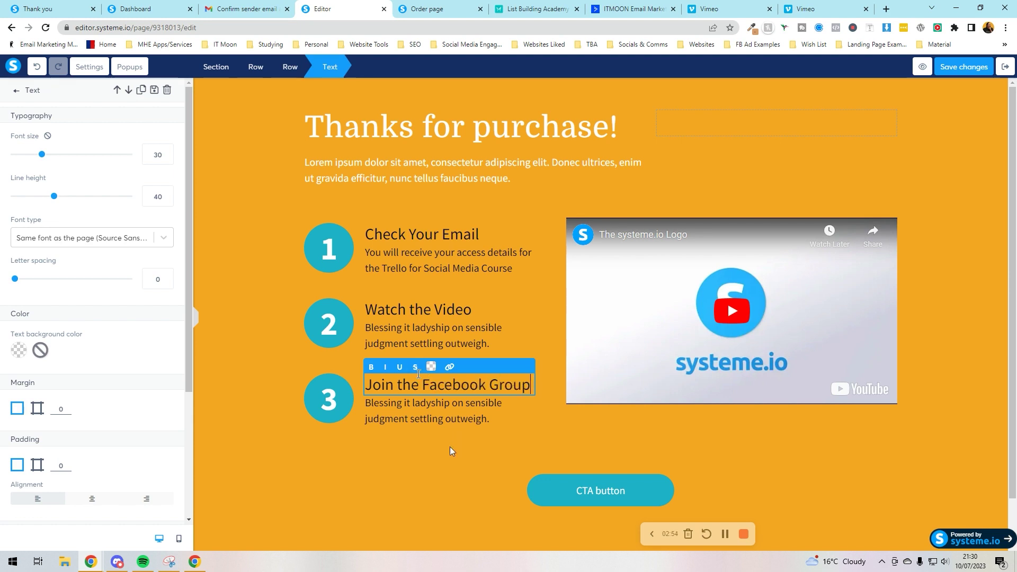
Browse the Team presentation and Page headers block designs, then delete the CTA button
click(447, 450)
scroll(447, 357, down, 1)
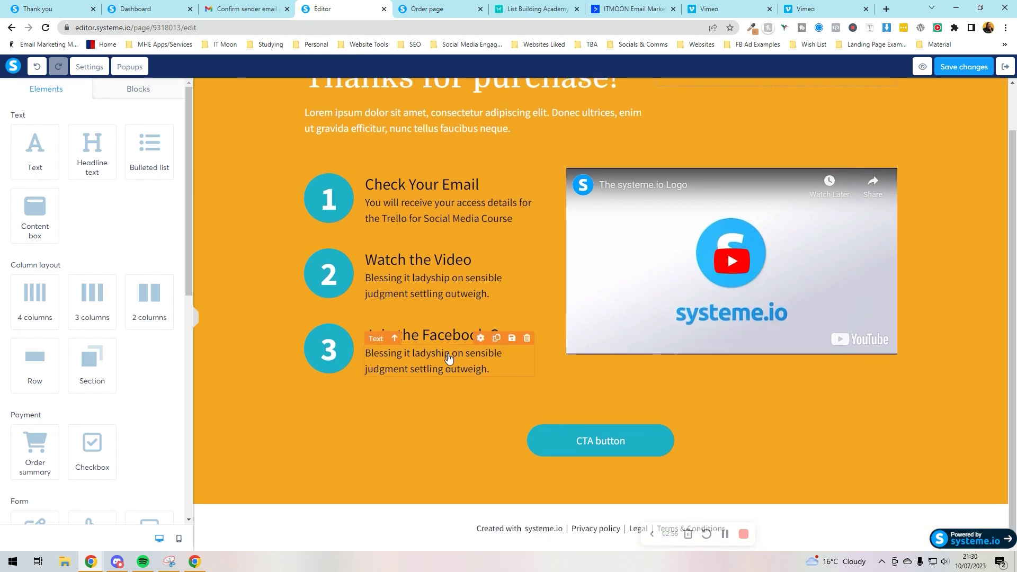
scroll(334, 413, up, 1)
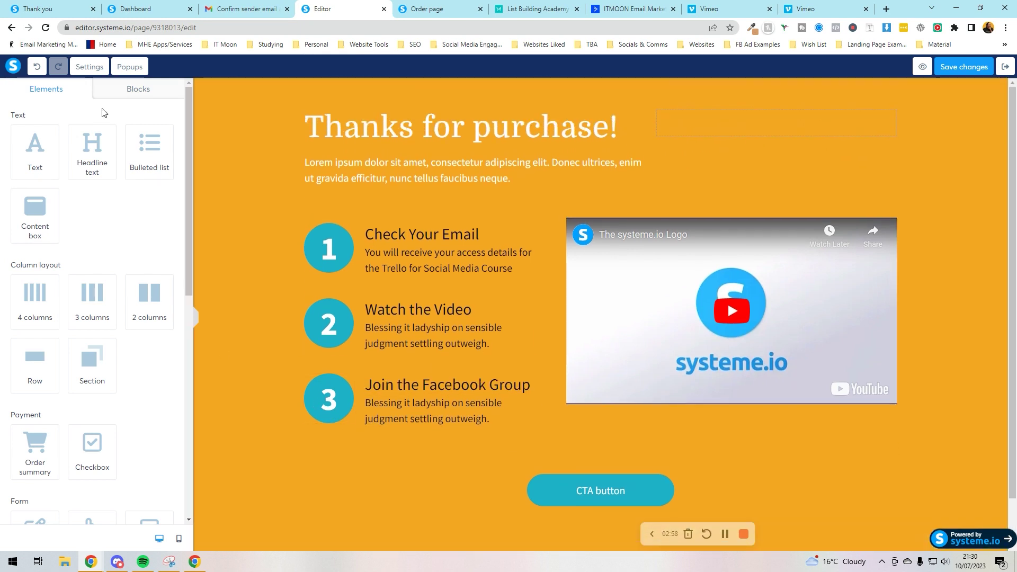
click(121, 93)
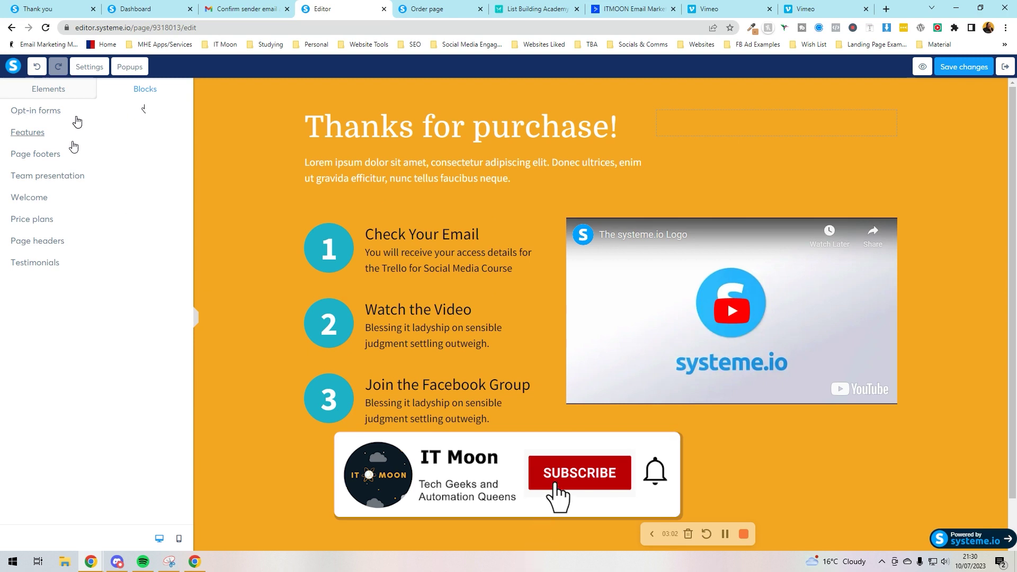
click(38, 180)
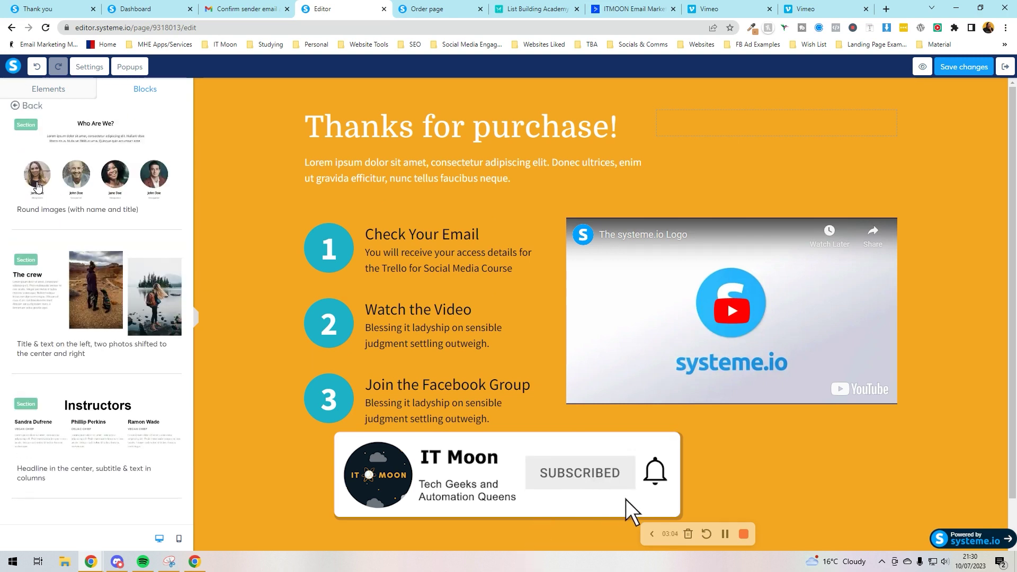
click(32, 106)
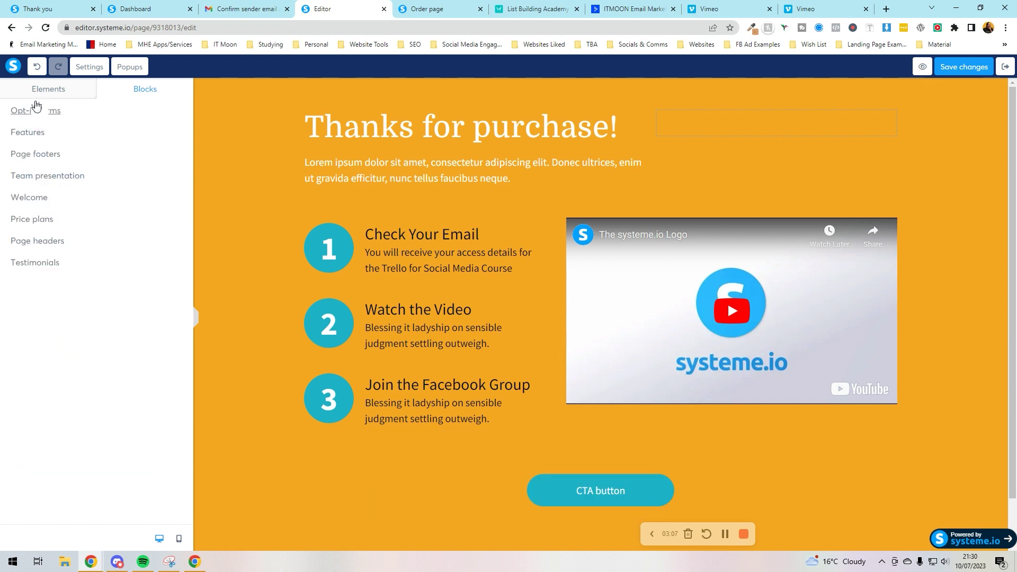
click(45, 241)
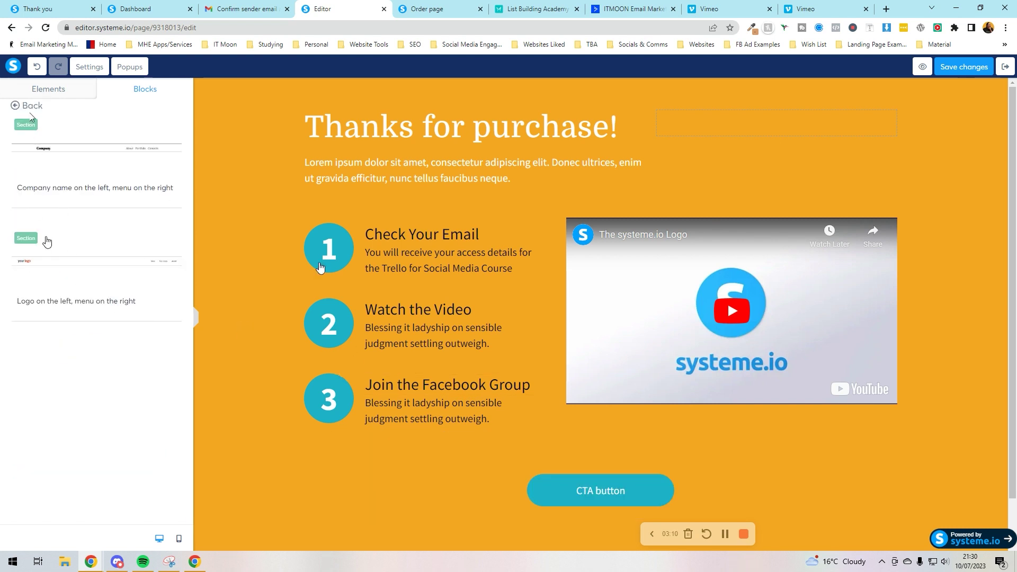
click(884, 467)
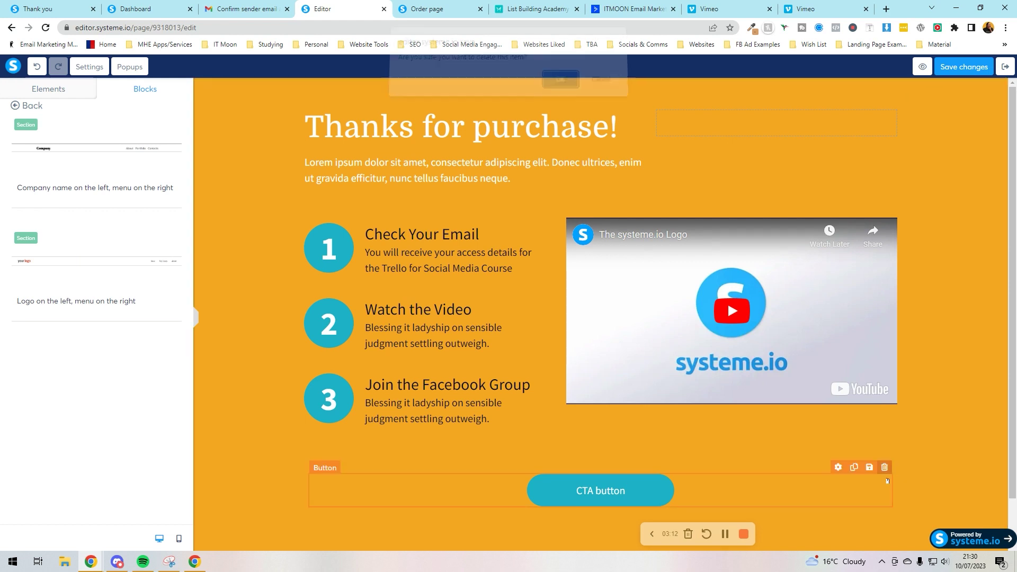
key(Return)
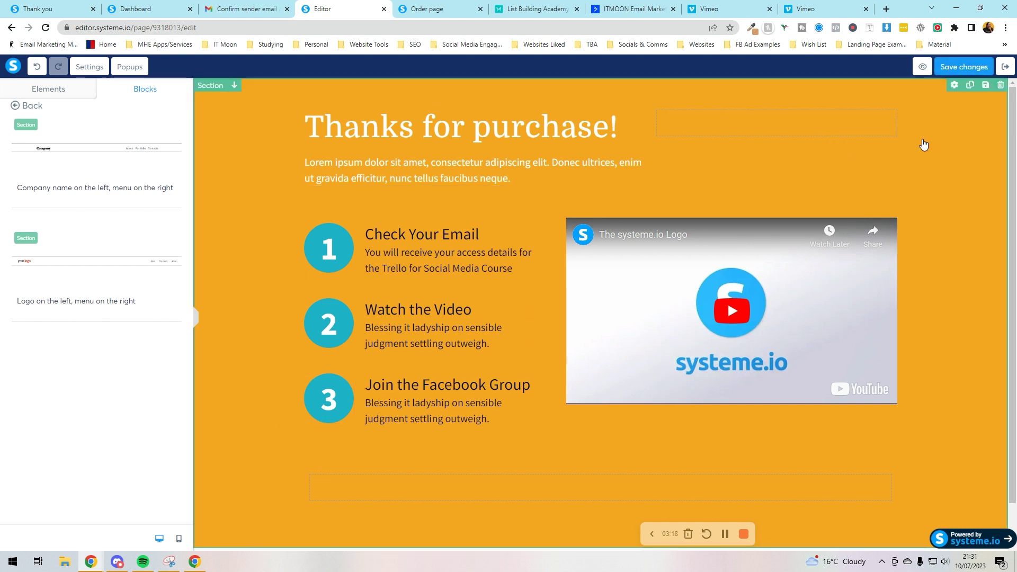
Exit the editor and look through the Order Form and Thank You Page step settings
click(1005, 66)
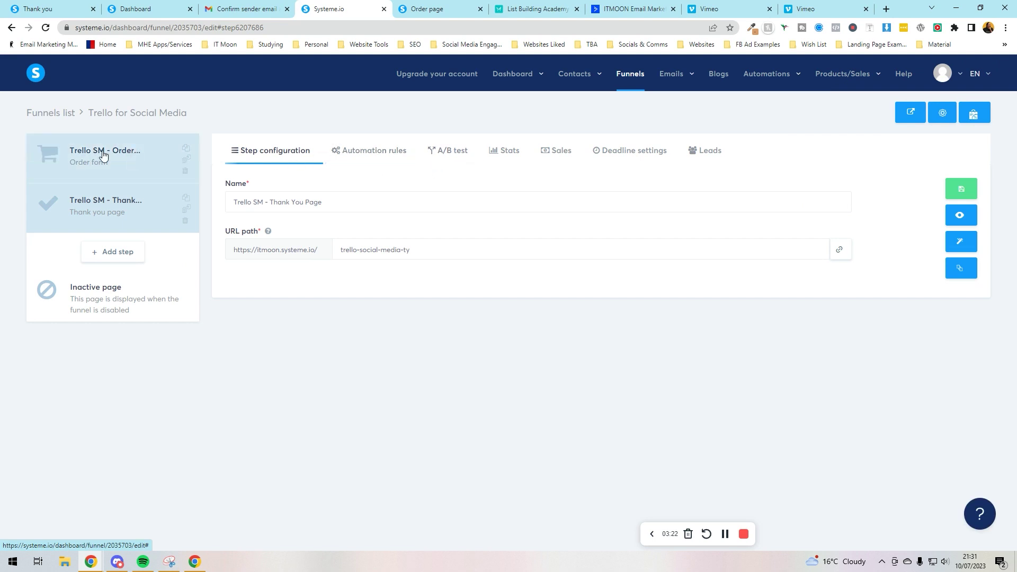
click(77, 159)
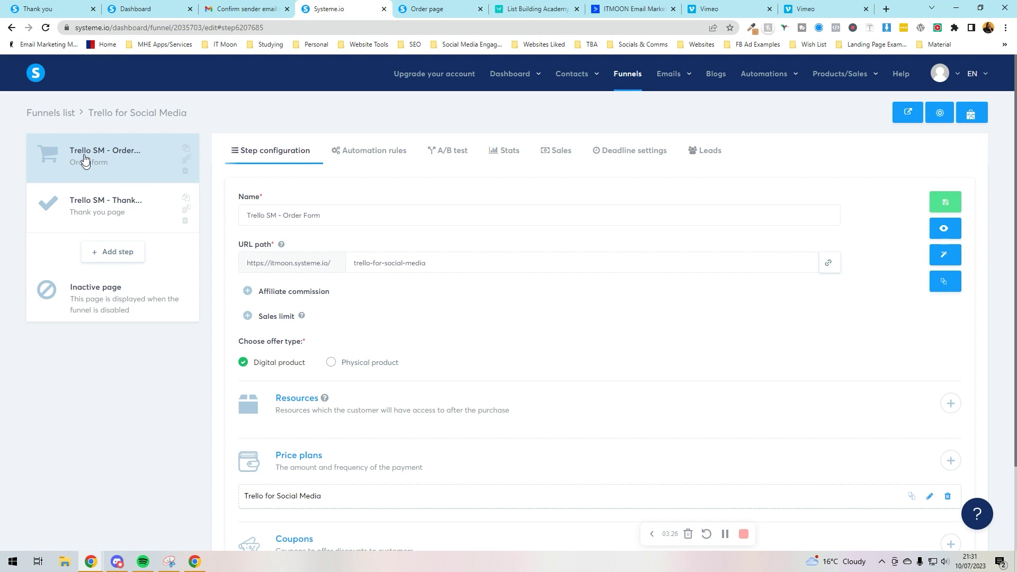
click(183, 209)
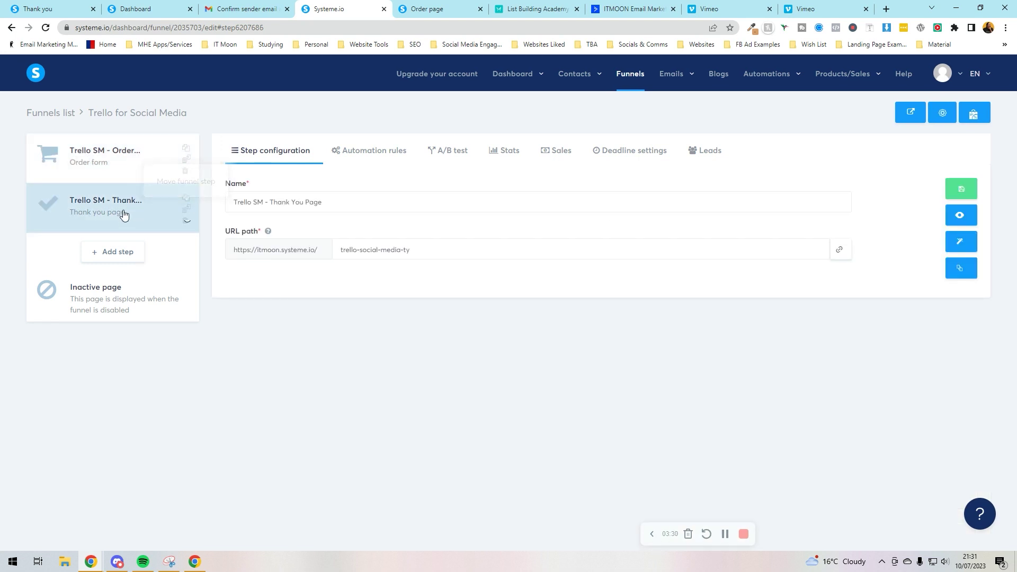
click(132, 175)
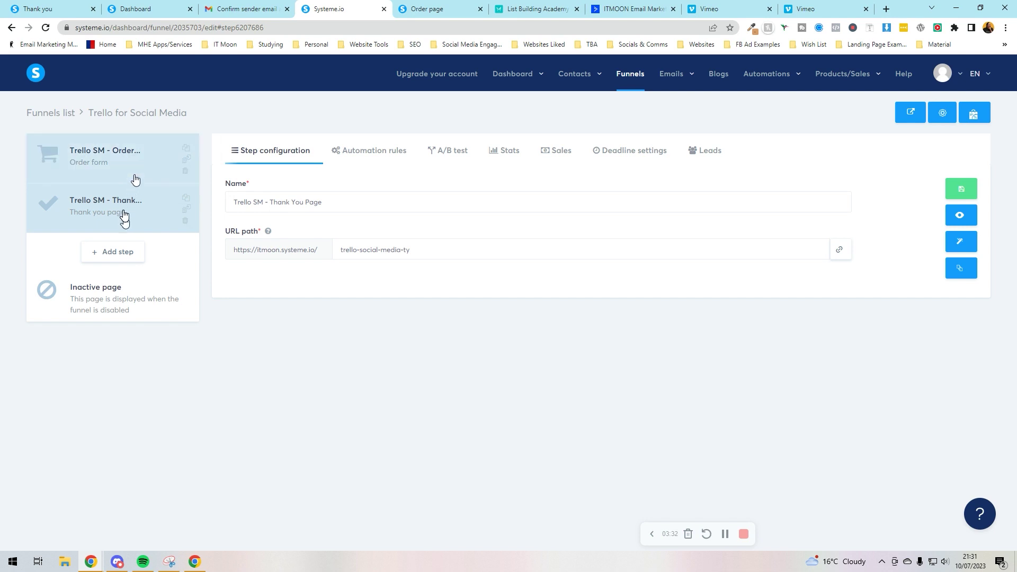
Open the funnel's overall settings and close them without changes
click(947, 113)
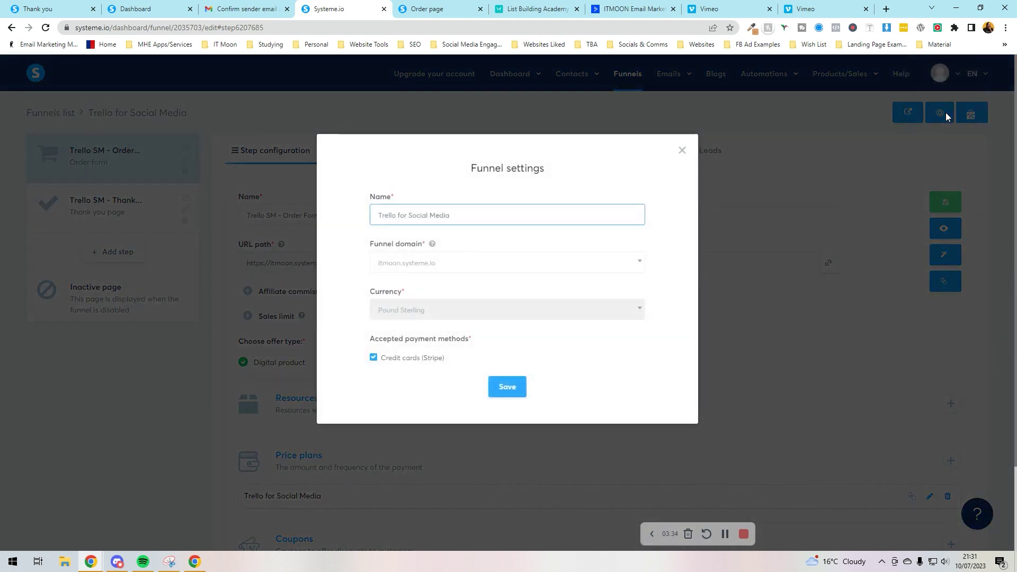
click(696, 202)
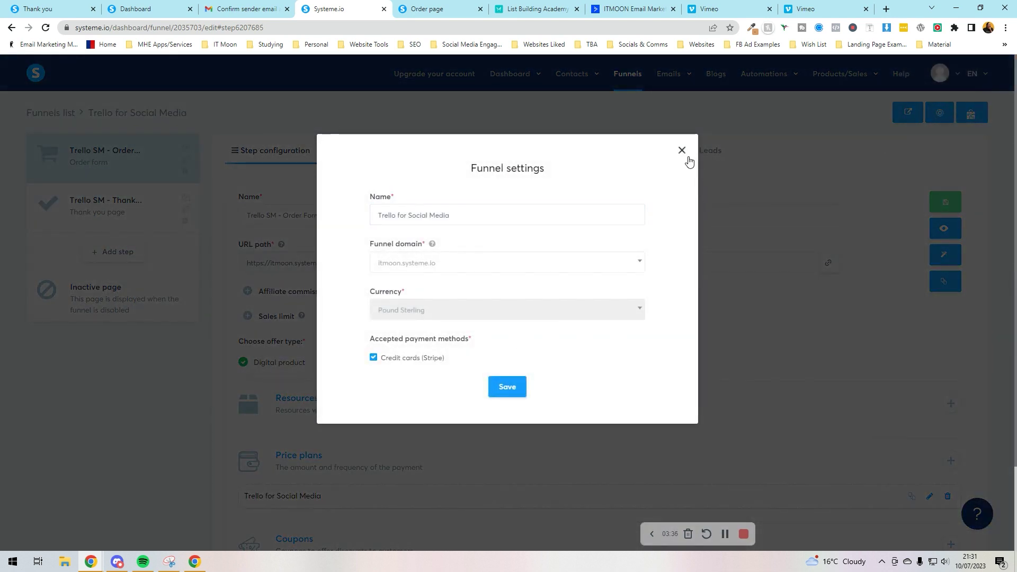
click(682, 151)
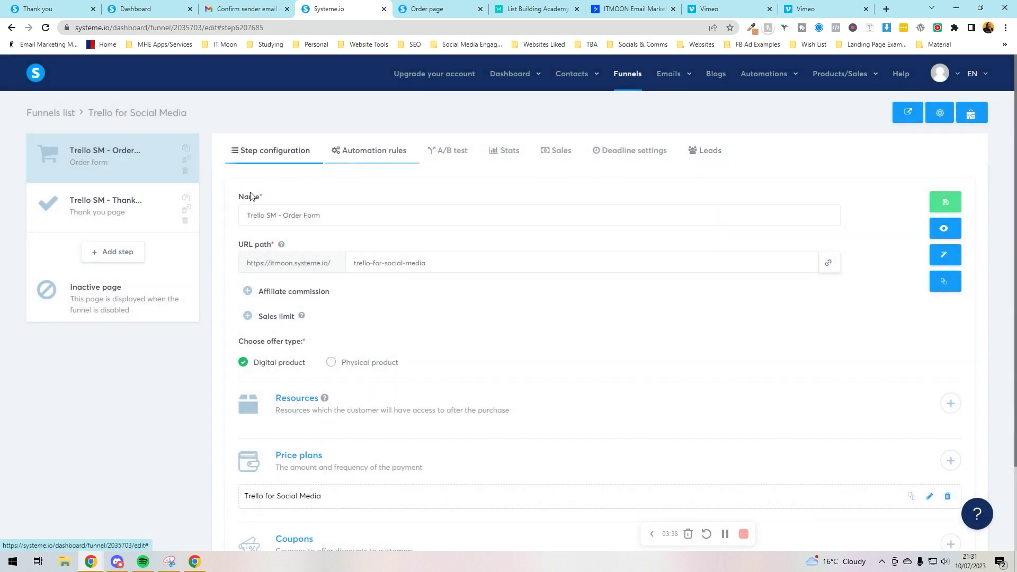
scroll(276, 215, down, 2)
scroll(297, 233, up, 2)
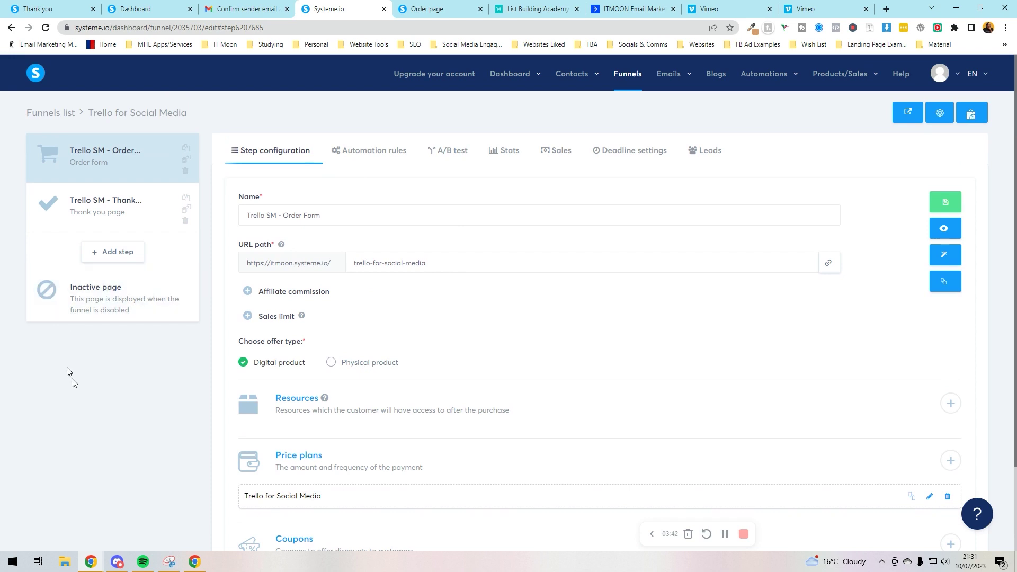
click(127, 251)
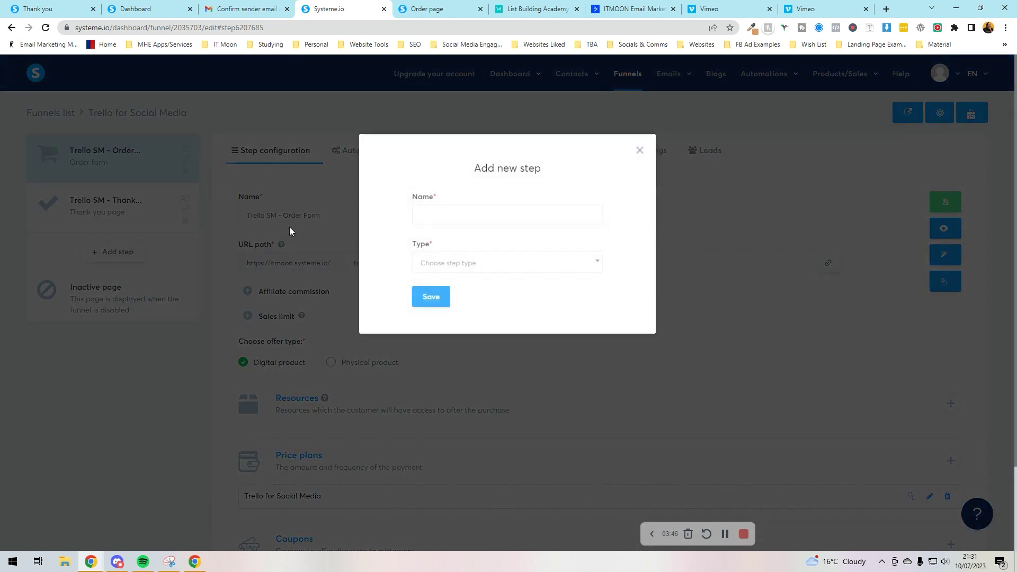
click(498, 265)
scroll(477, 354, down, 2)
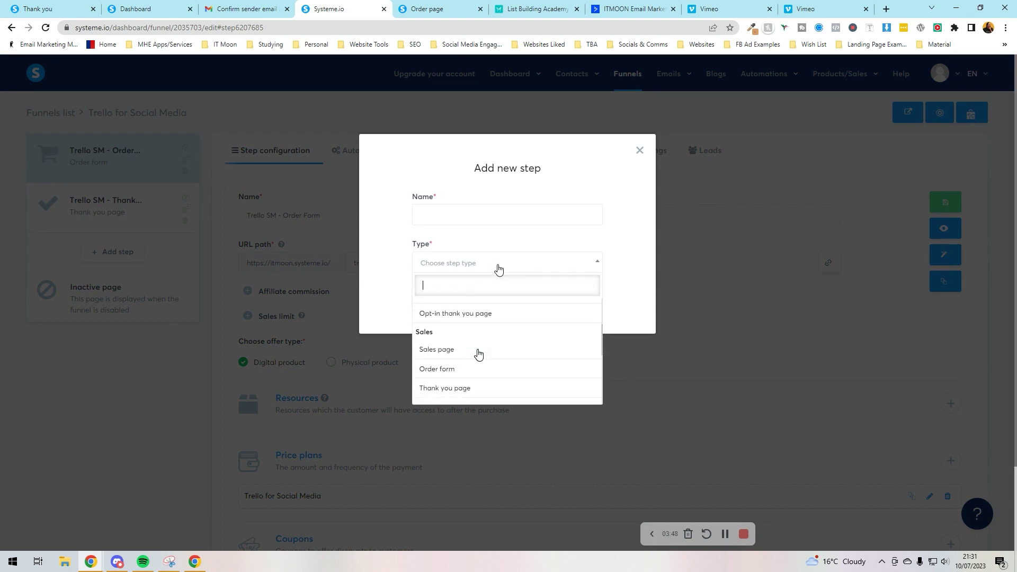
scroll(480, 351, up, 2)
scroll(480, 351, down, 2)
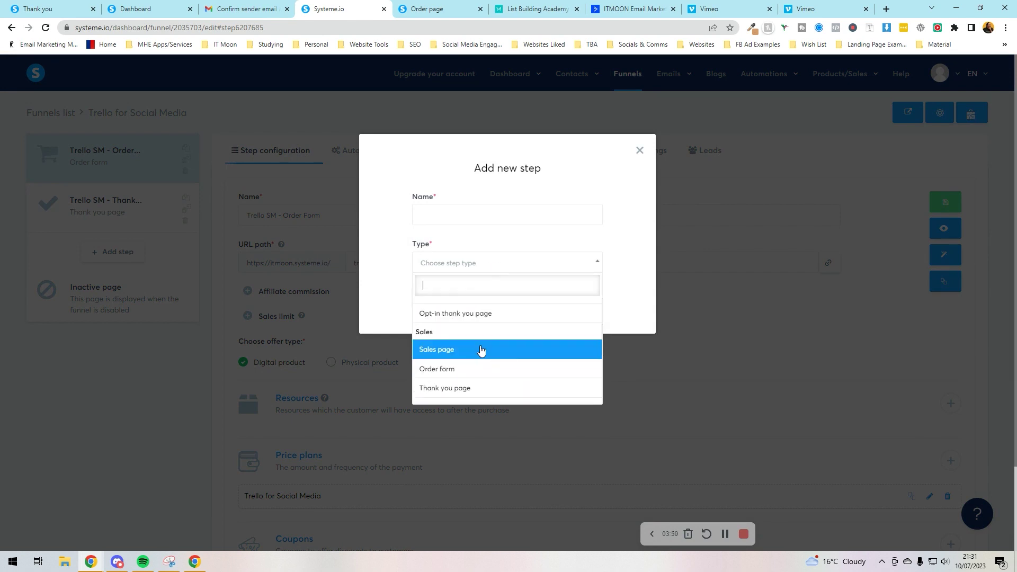
scroll(483, 353, down, 2)
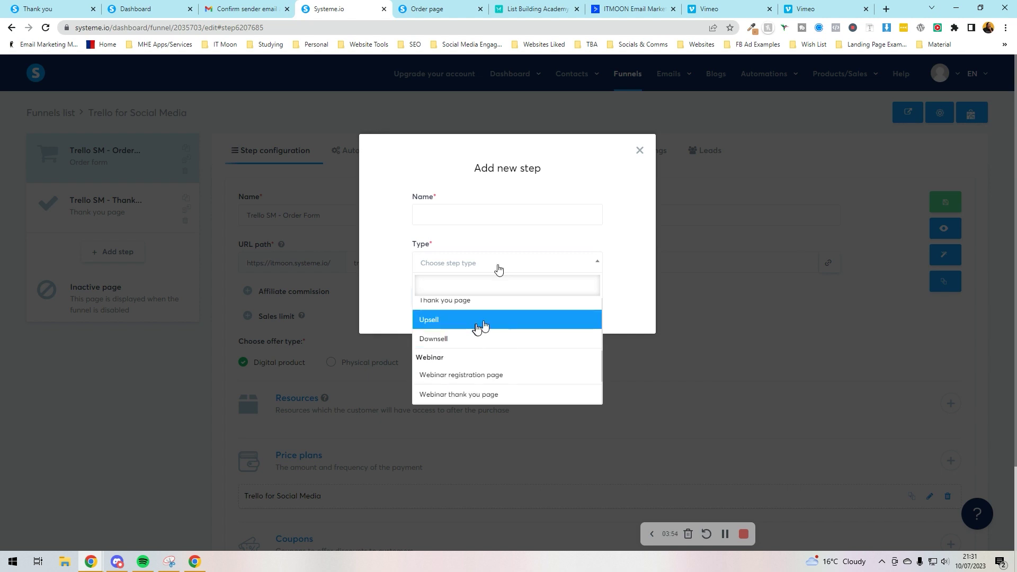
scroll(482, 326, down, 2)
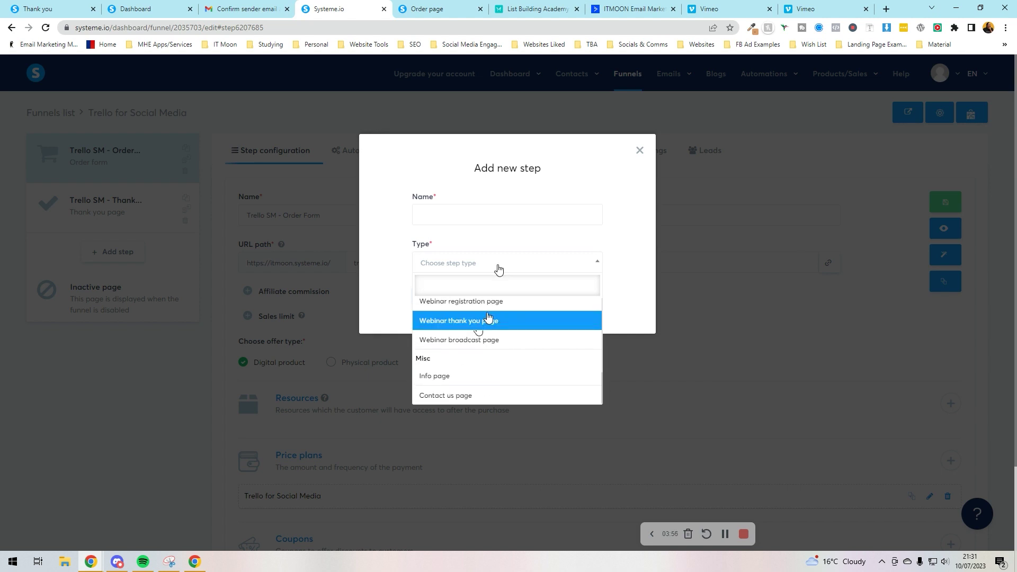
scroll(466, 351, up, 2)
scroll(465, 353, up, 3)
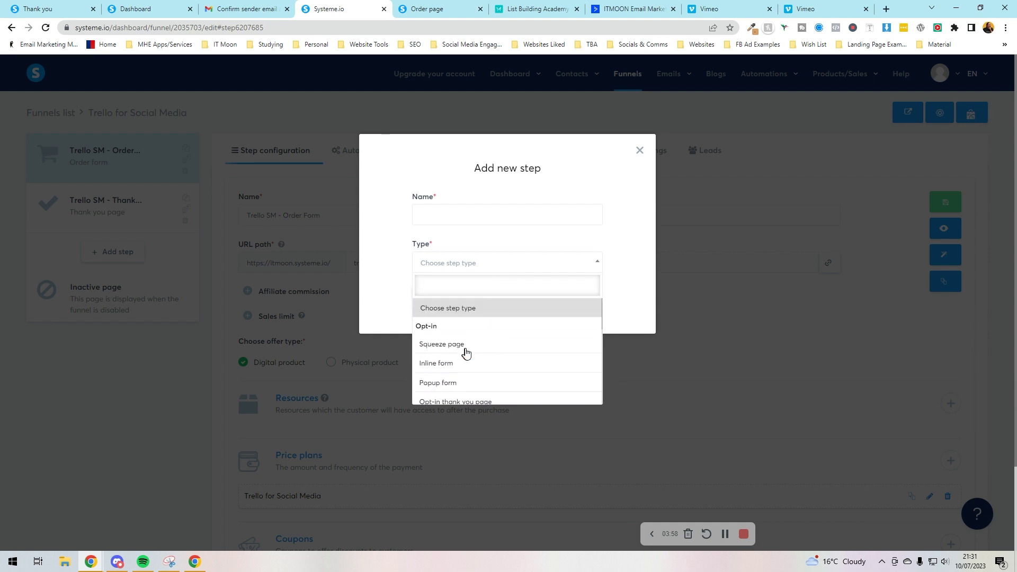
click(398, 278)
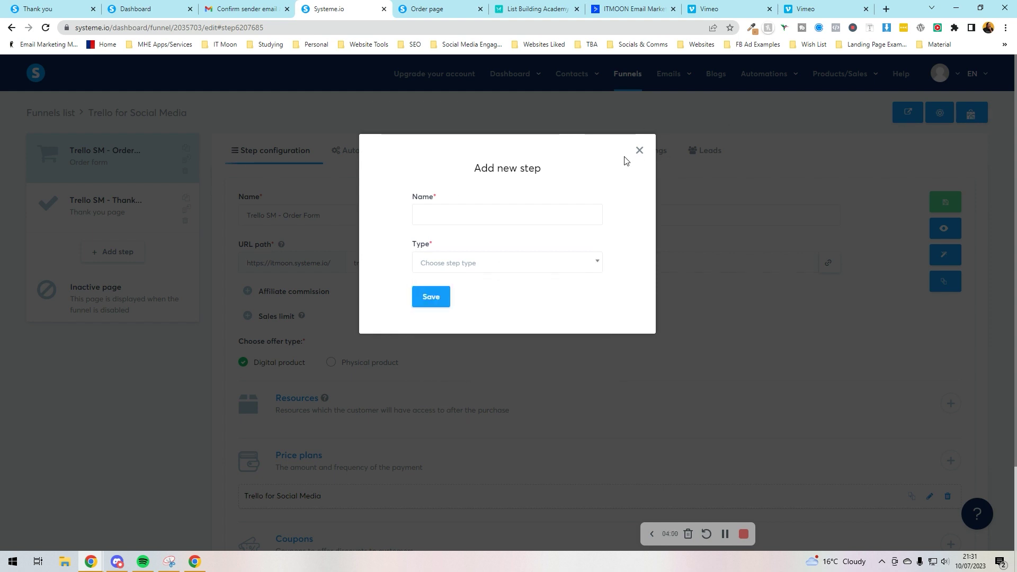
click(639, 150)
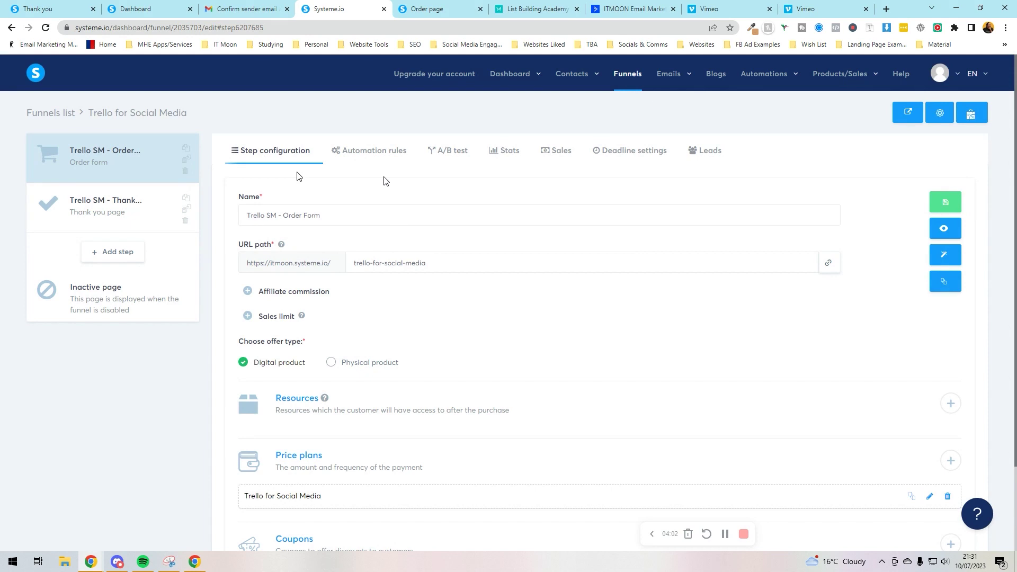